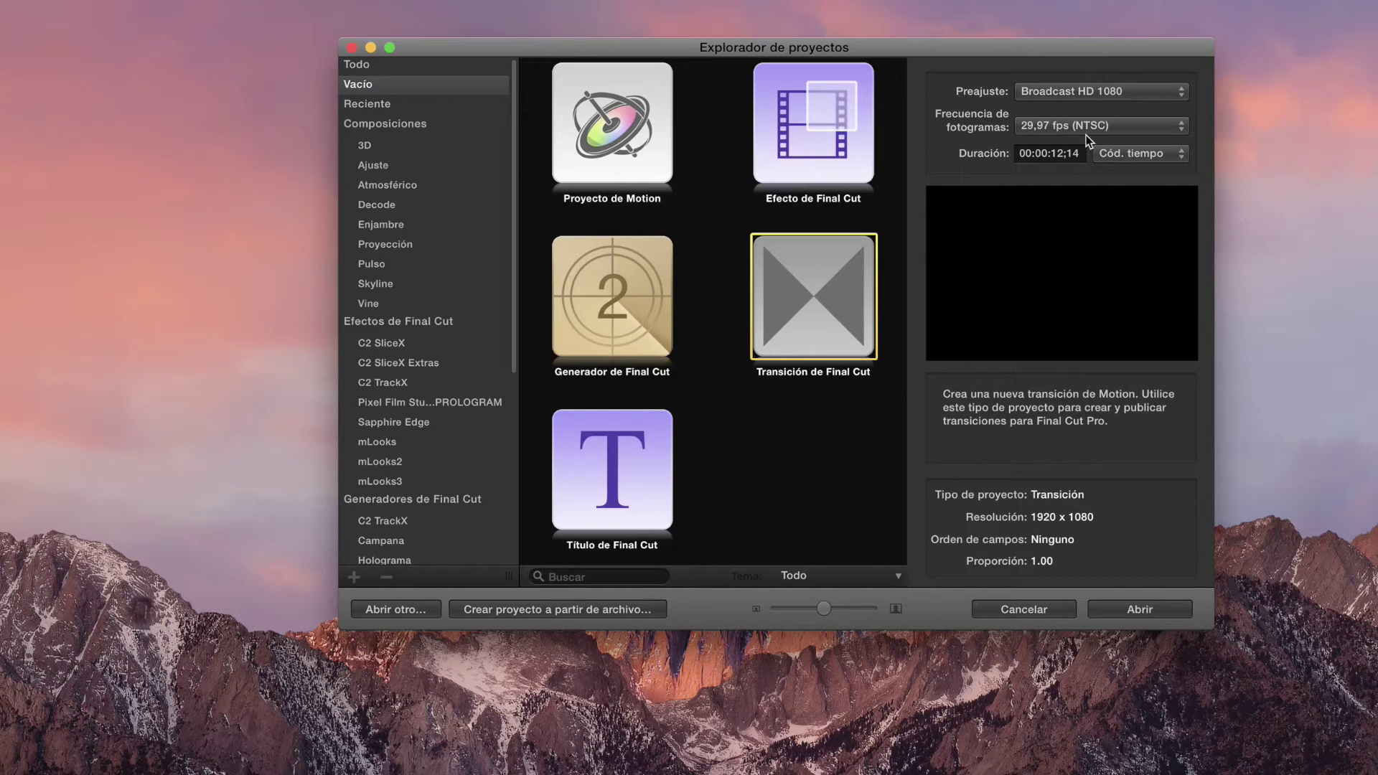
# Create a Final Cut transition project in Broadcast HD 1080 at 29,97 fps (NTSC) with a timecode duration of 00:00:03;00
pyautogui.click(1102, 96)
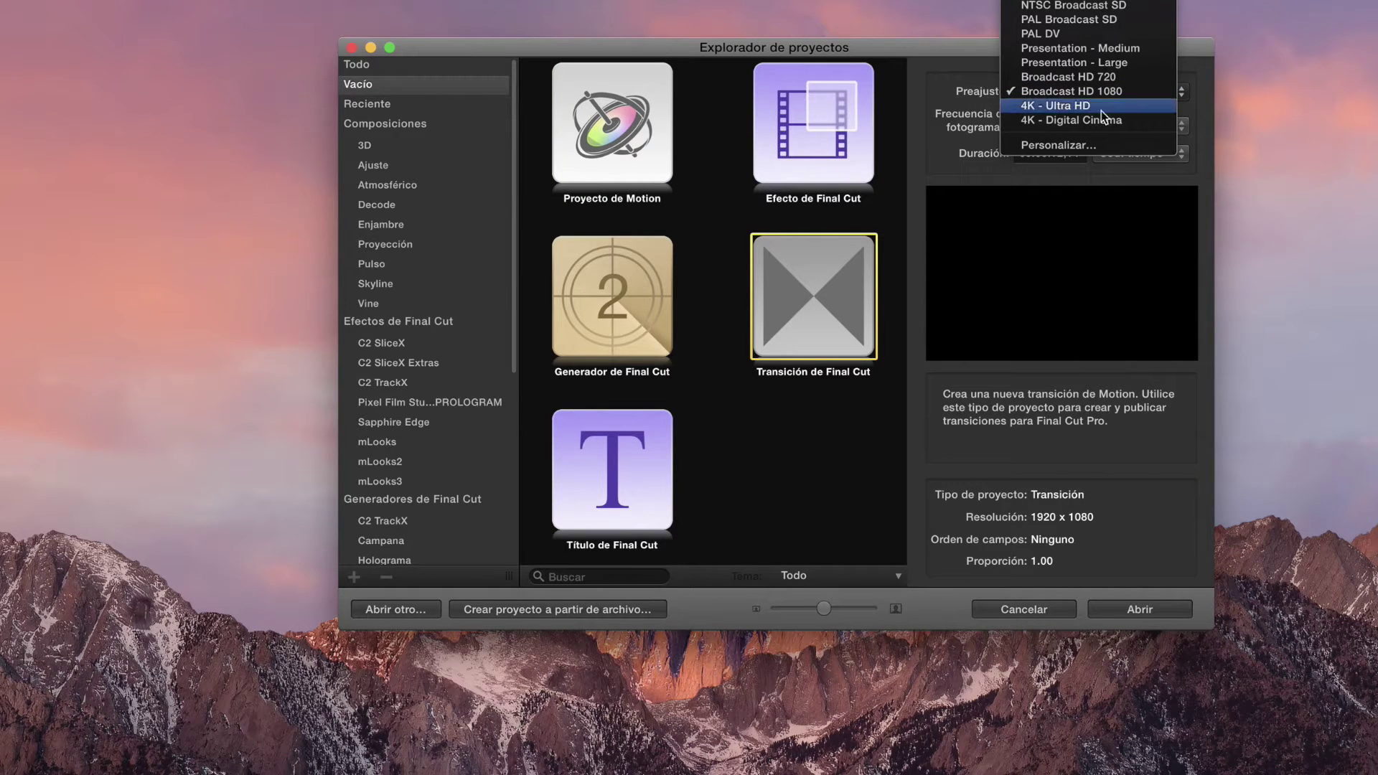
pyautogui.click(980, 95)
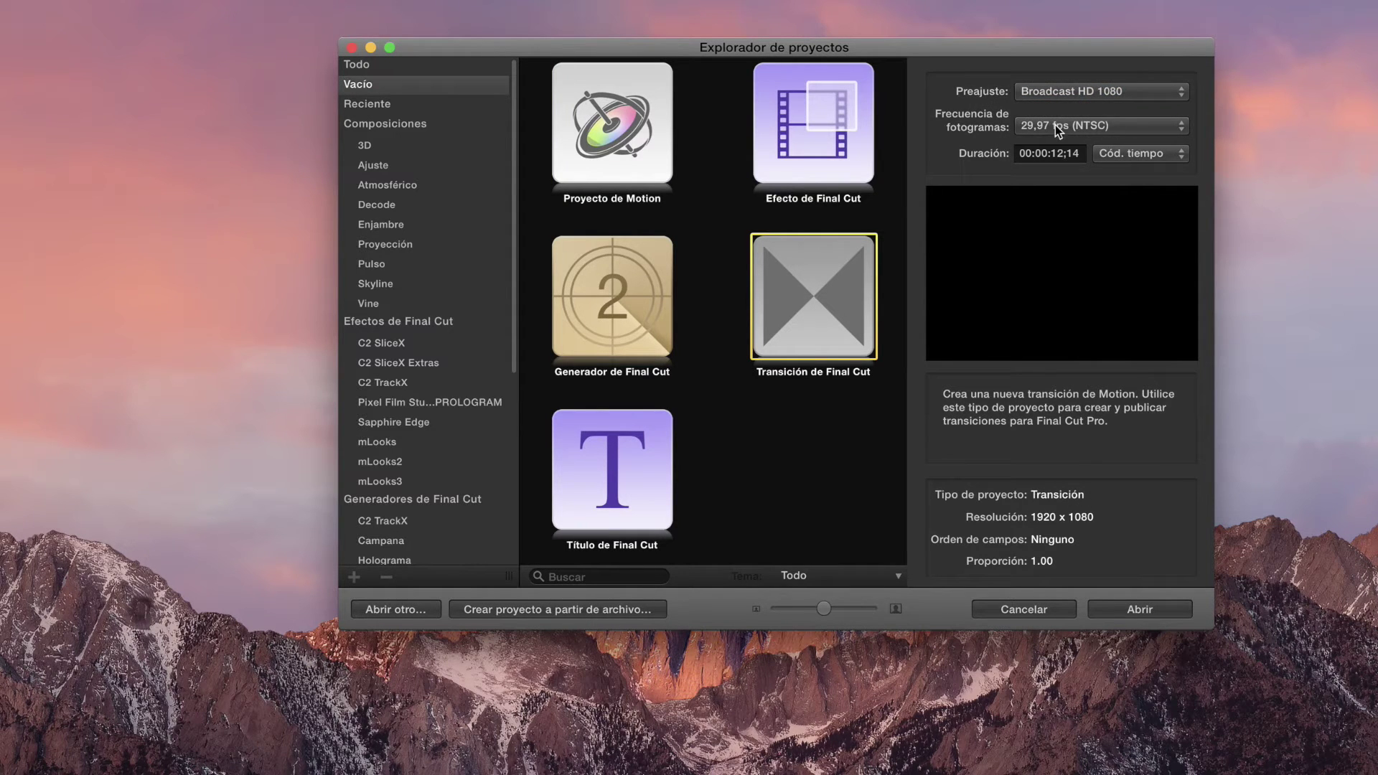
pyautogui.click(1098, 123)
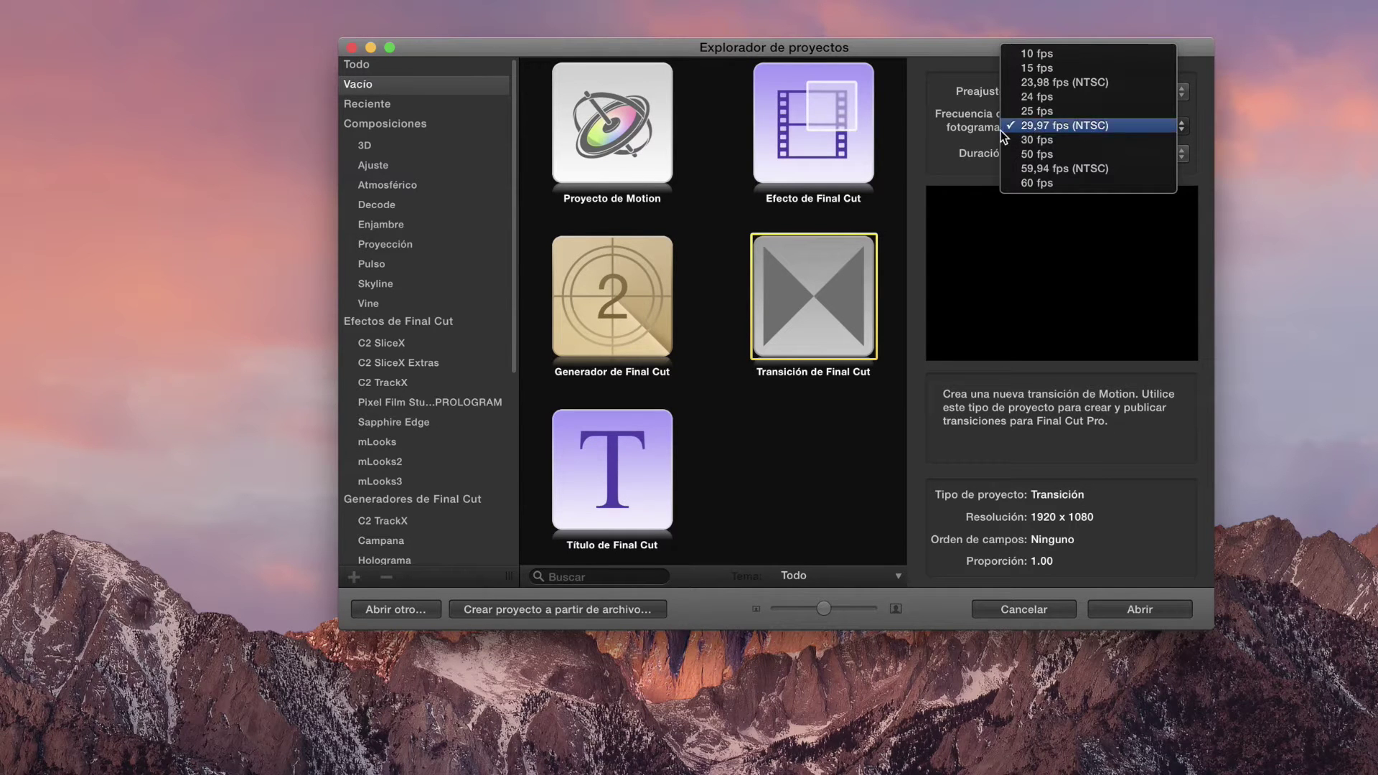
pyautogui.click(967, 128)
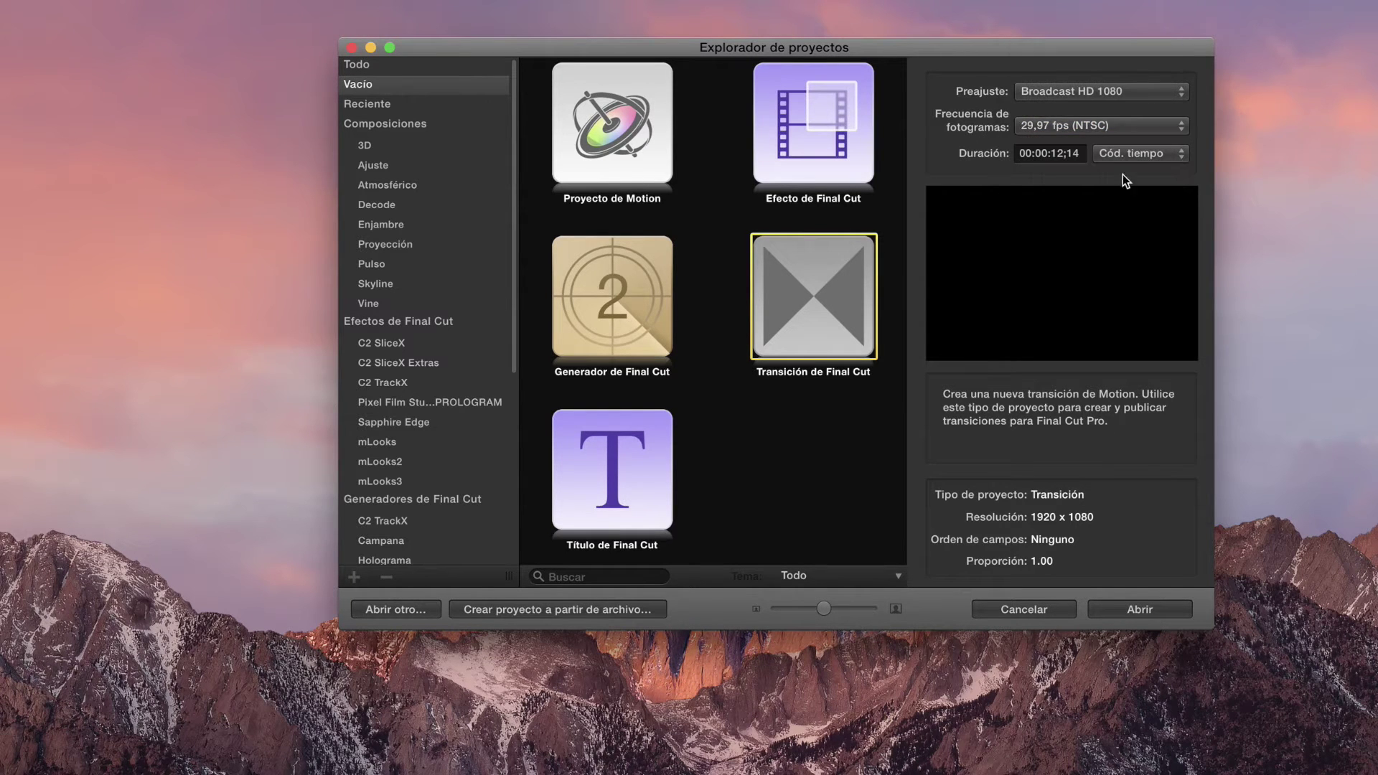
pyautogui.click(1052, 153)
pyautogui.click(1168, 153)
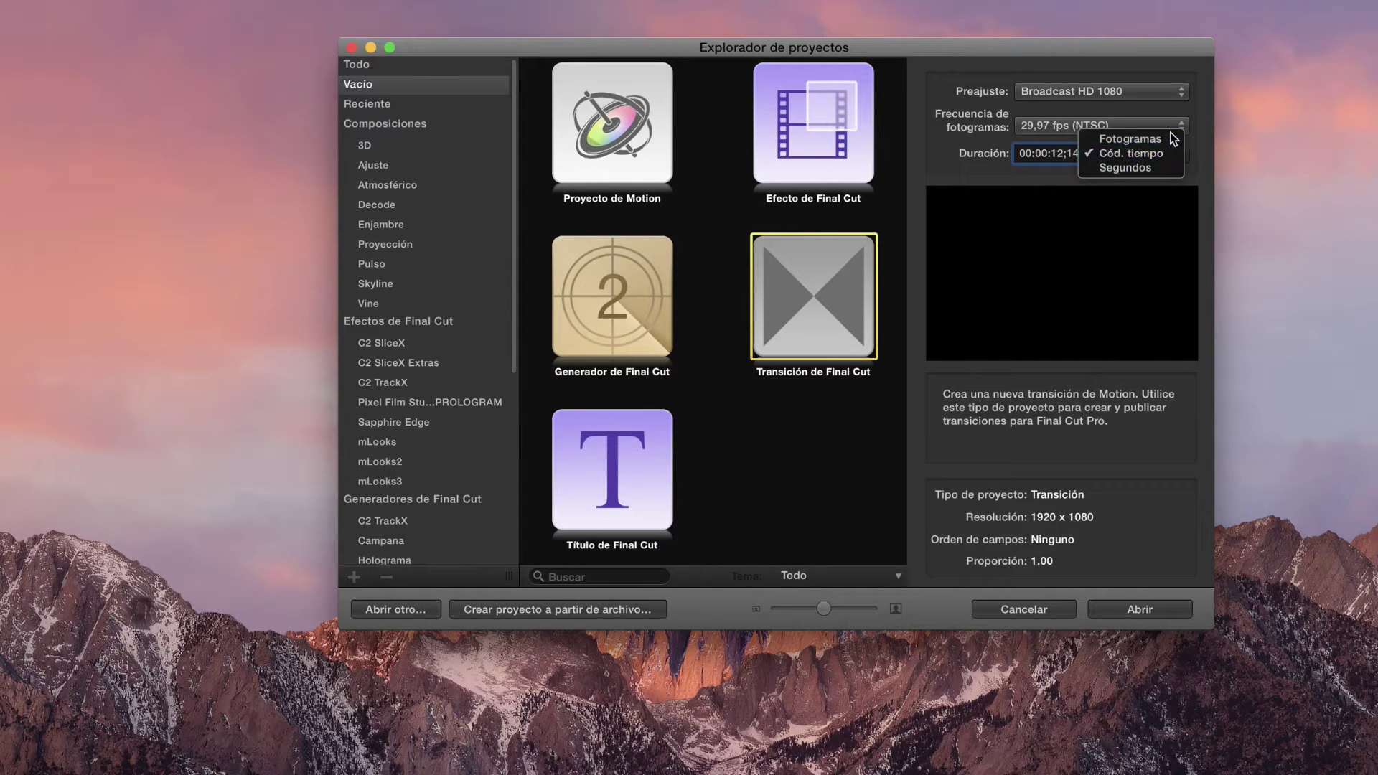
pyautogui.click(1131, 152)
pyautogui.press('Delete')
pyautogui.press('Delete')
pyautogui.write('300')
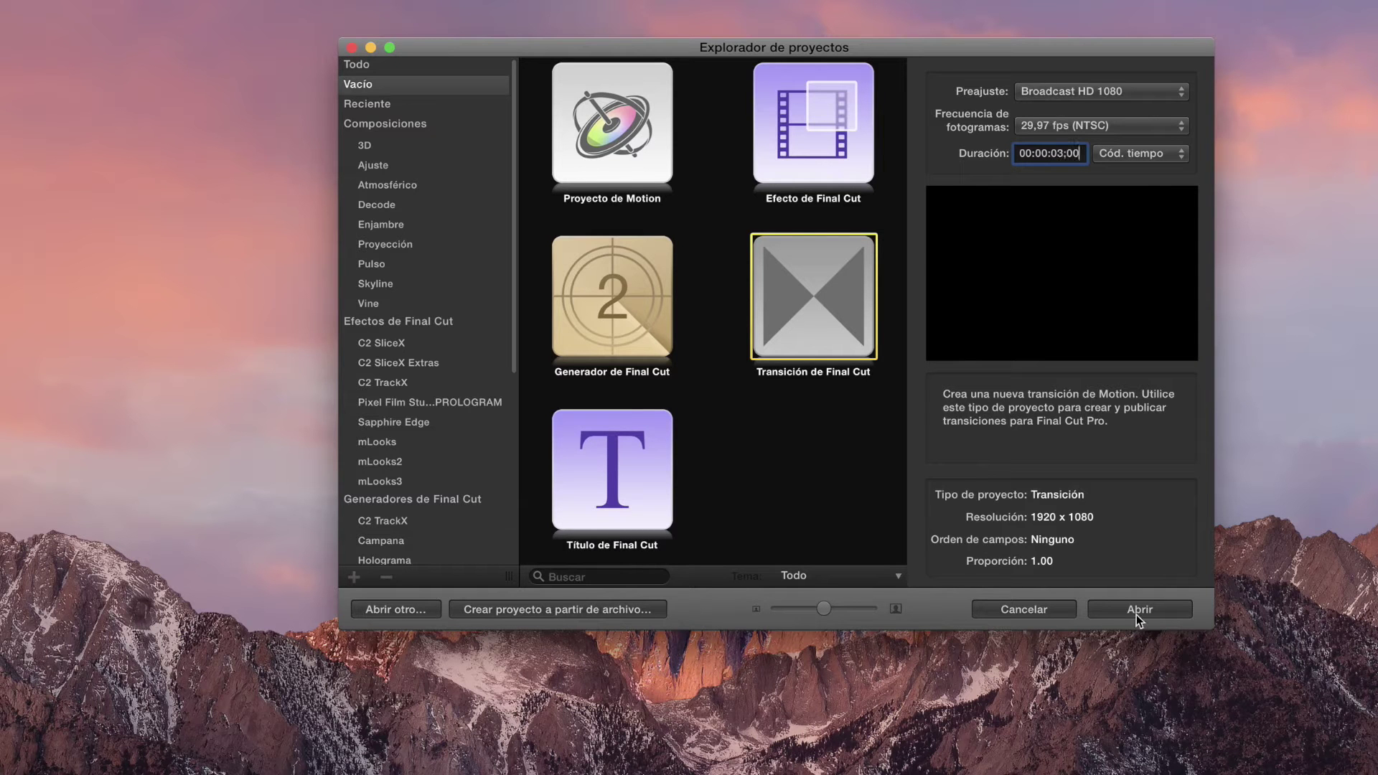
pyautogui.click(1137, 614)
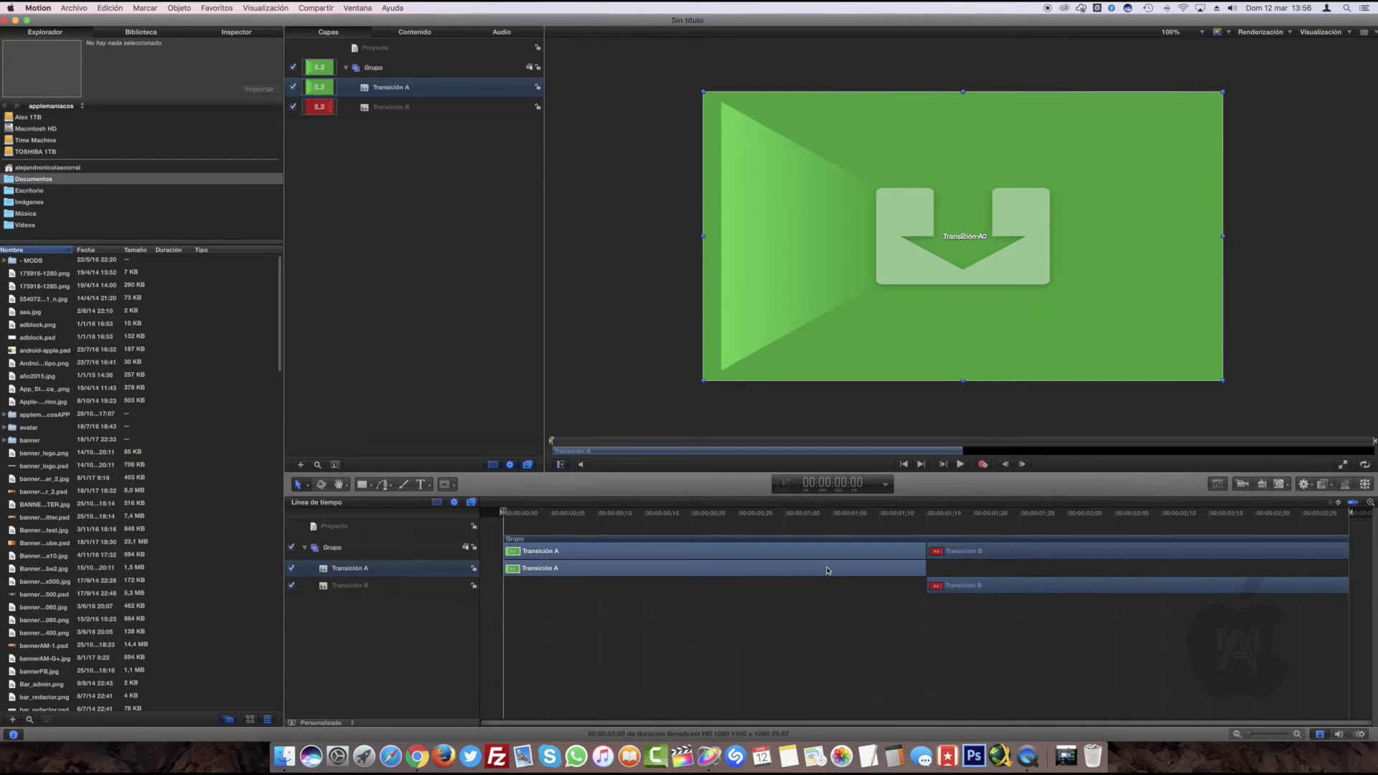
# Switch to Finder, preview MVI_5372.MOV in the Tutorial Transición folder, and add it to the Motion group above Transición A and B
pyautogui.click(1078, 589)
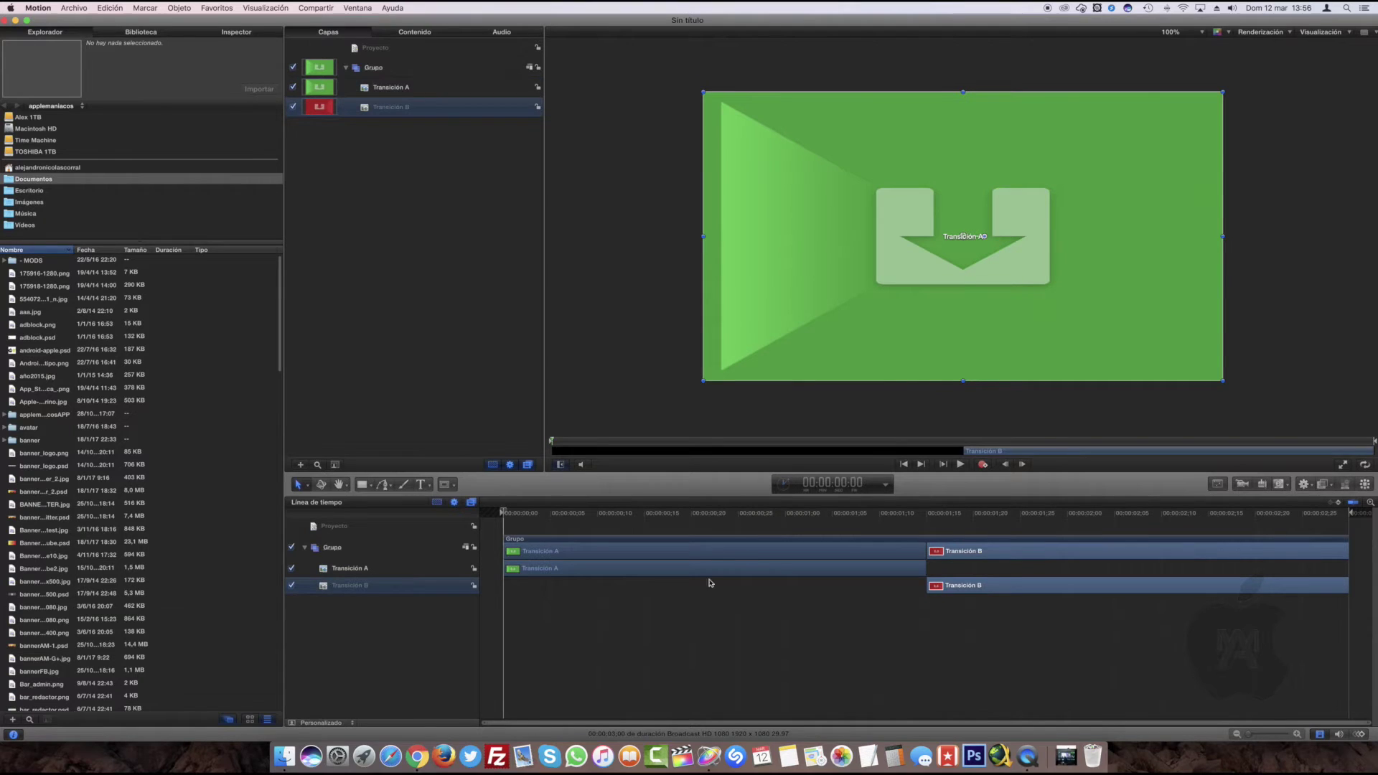
pyautogui.click(285, 756)
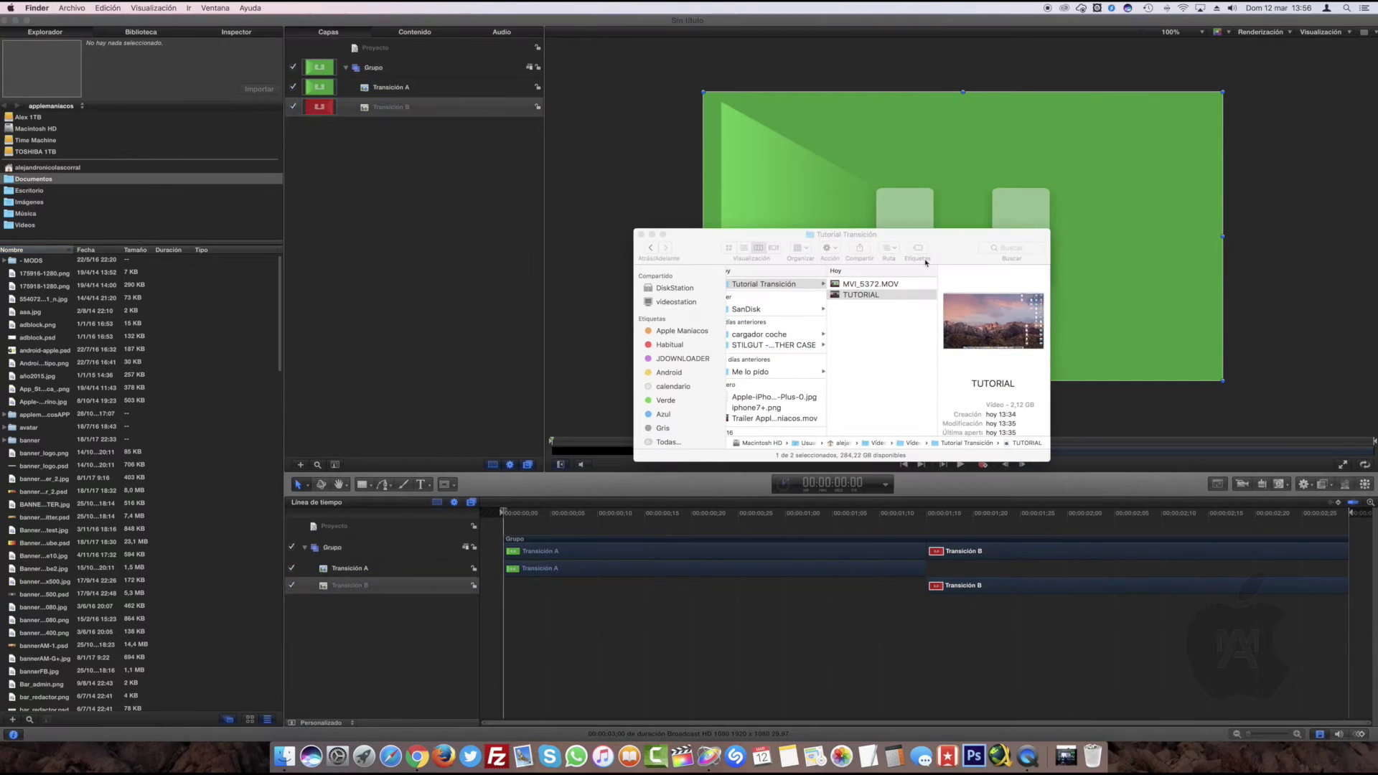
pyautogui.click(864, 285)
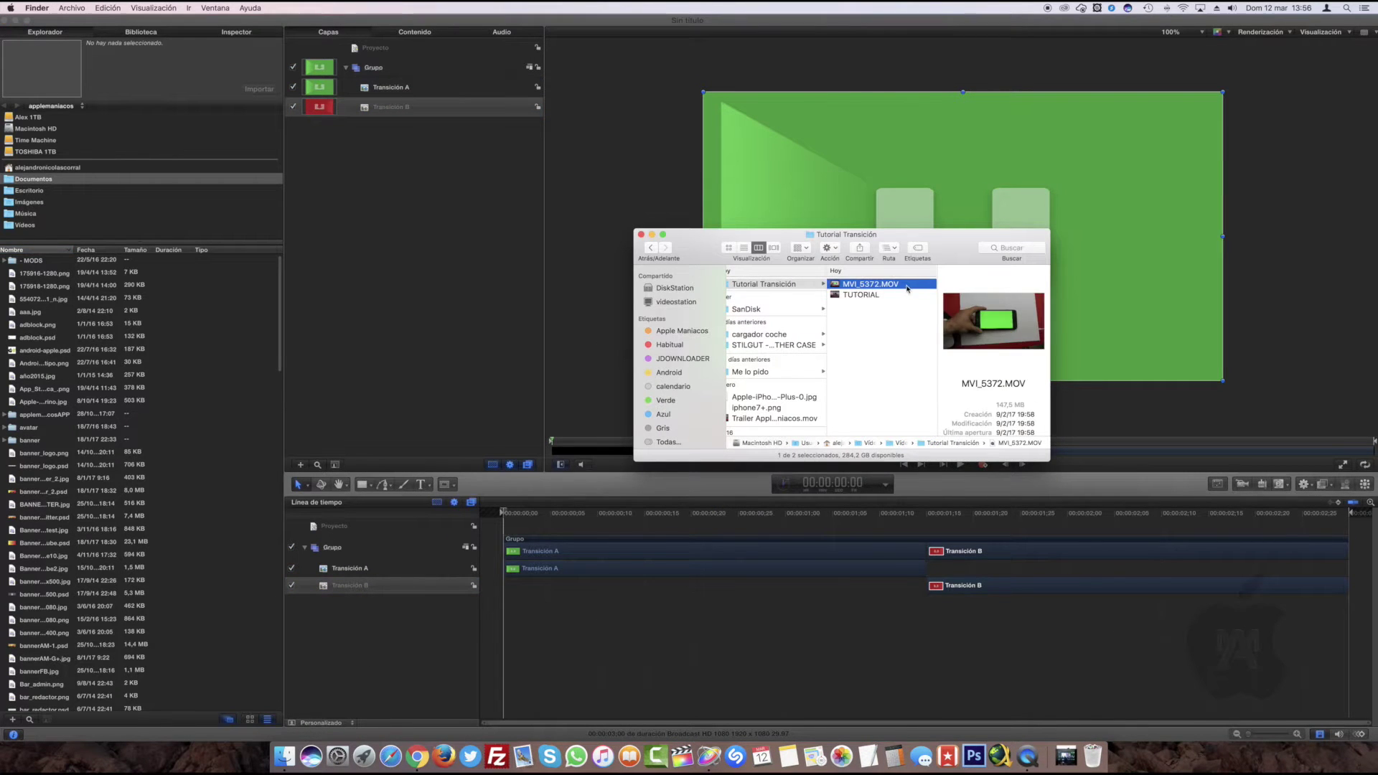
pyautogui.press('space')
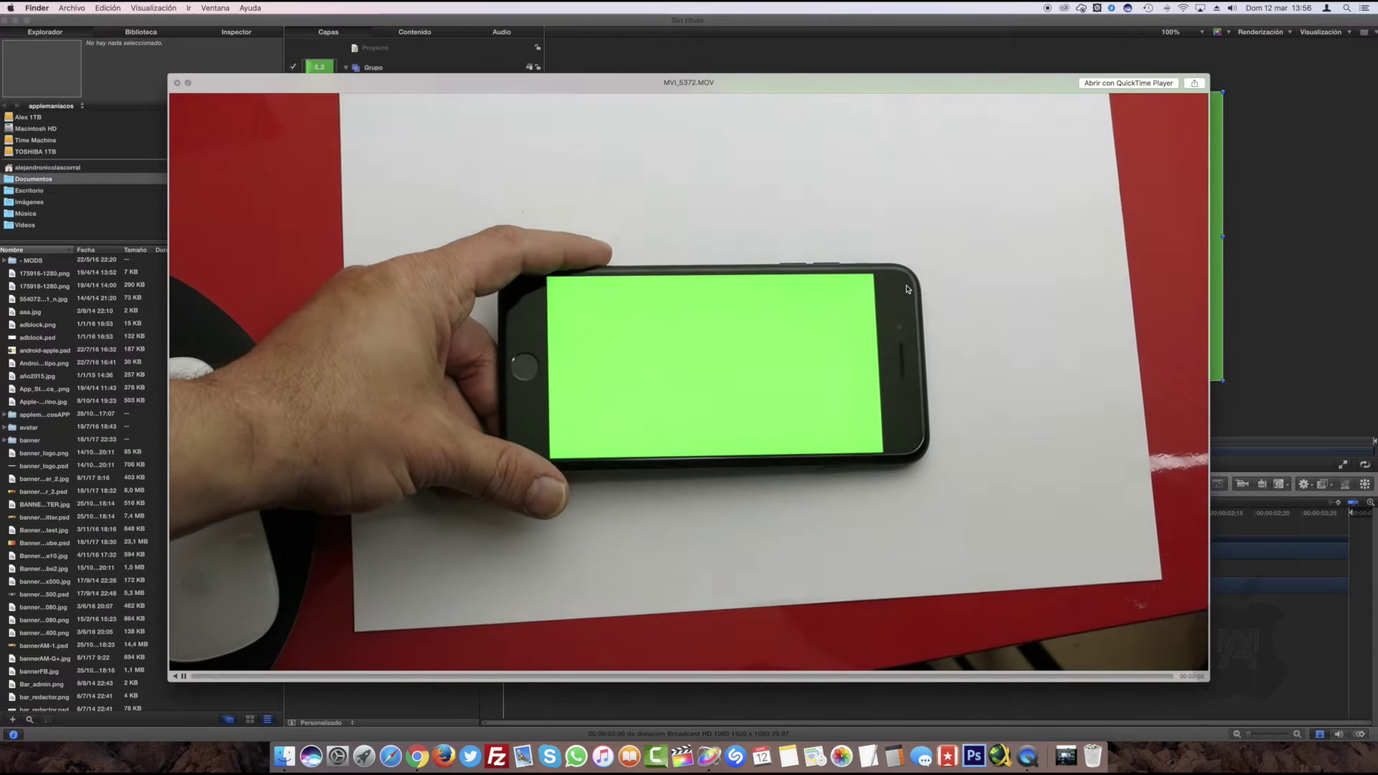
pyautogui.press('space')
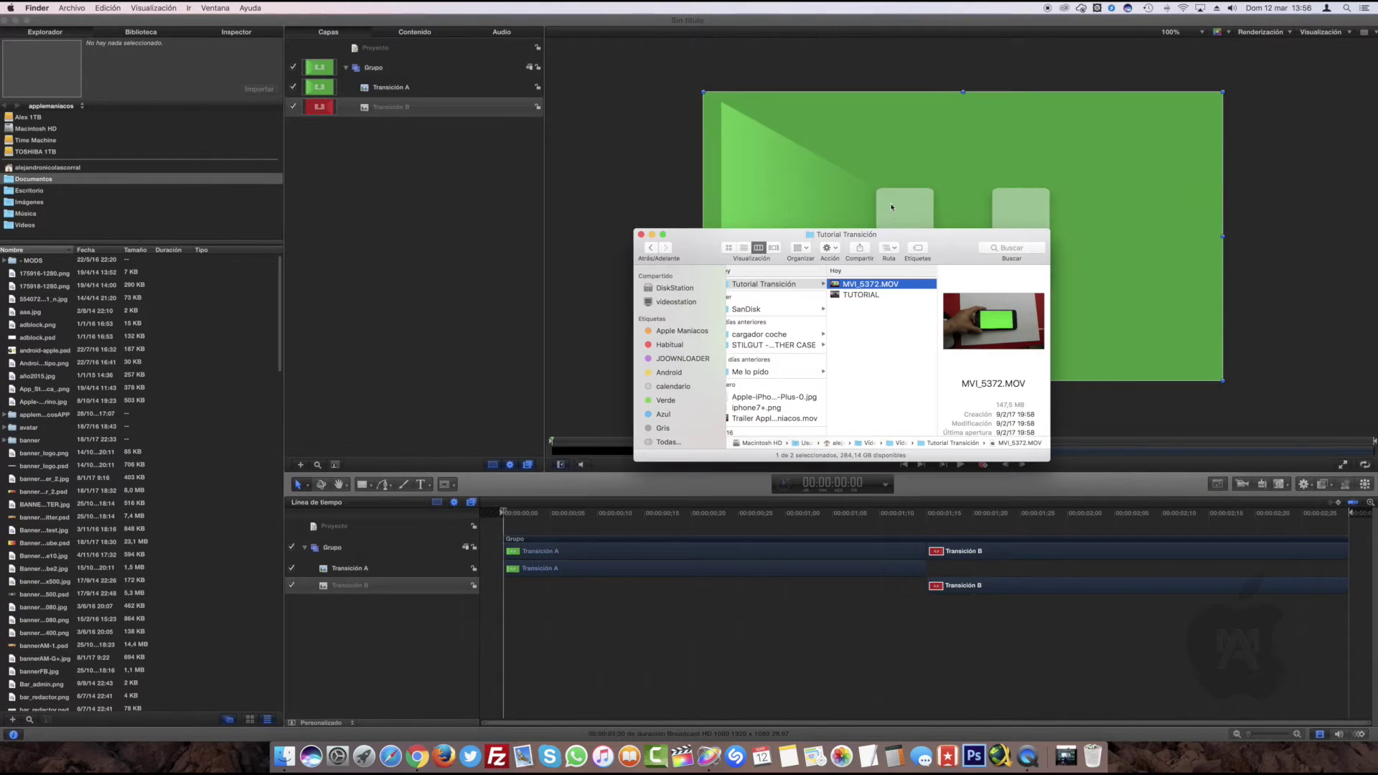
pyautogui.moveTo(852, 285); pyautogui.dragTo(389, 558)
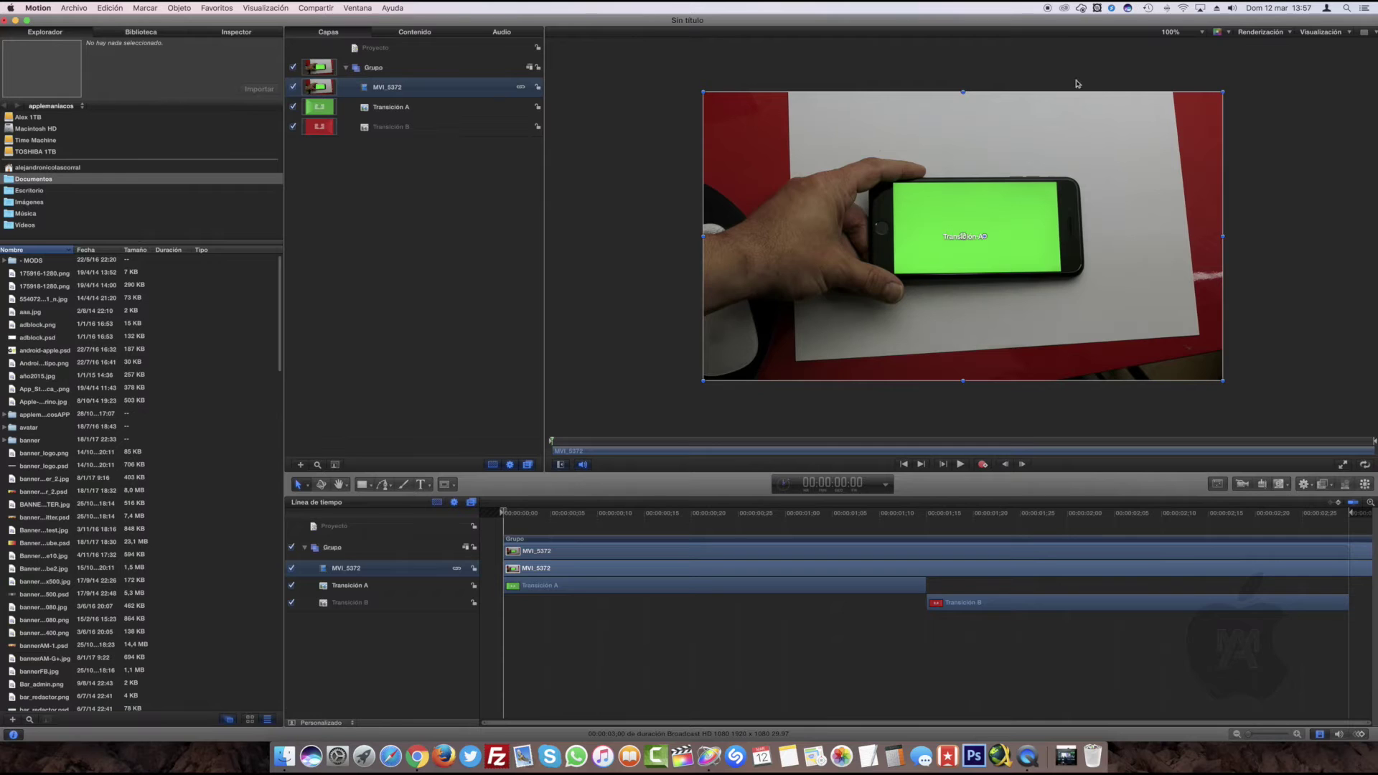
# Enlarge the MVI_5372 clip around the phone beyond the frame edges and rotate it slightly to level the phone
pyautogui.click(1202, 32)
pyautogui.click(1159, 75)
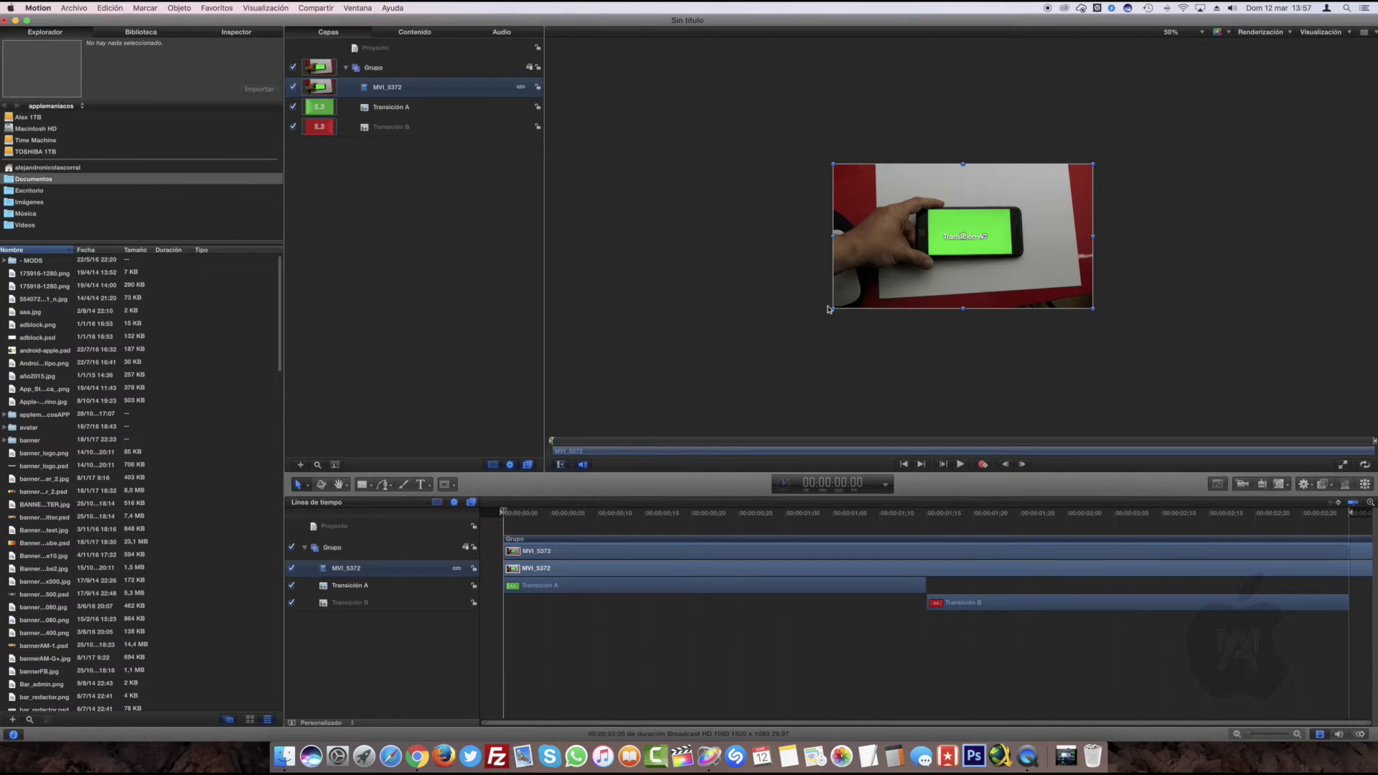
pyautogui.moveTo(832, 308); pyautogui.dragTo(734, 364)
pyautogui.moveTo(1152, 364); pyautogui.dragTo(1180, 368)
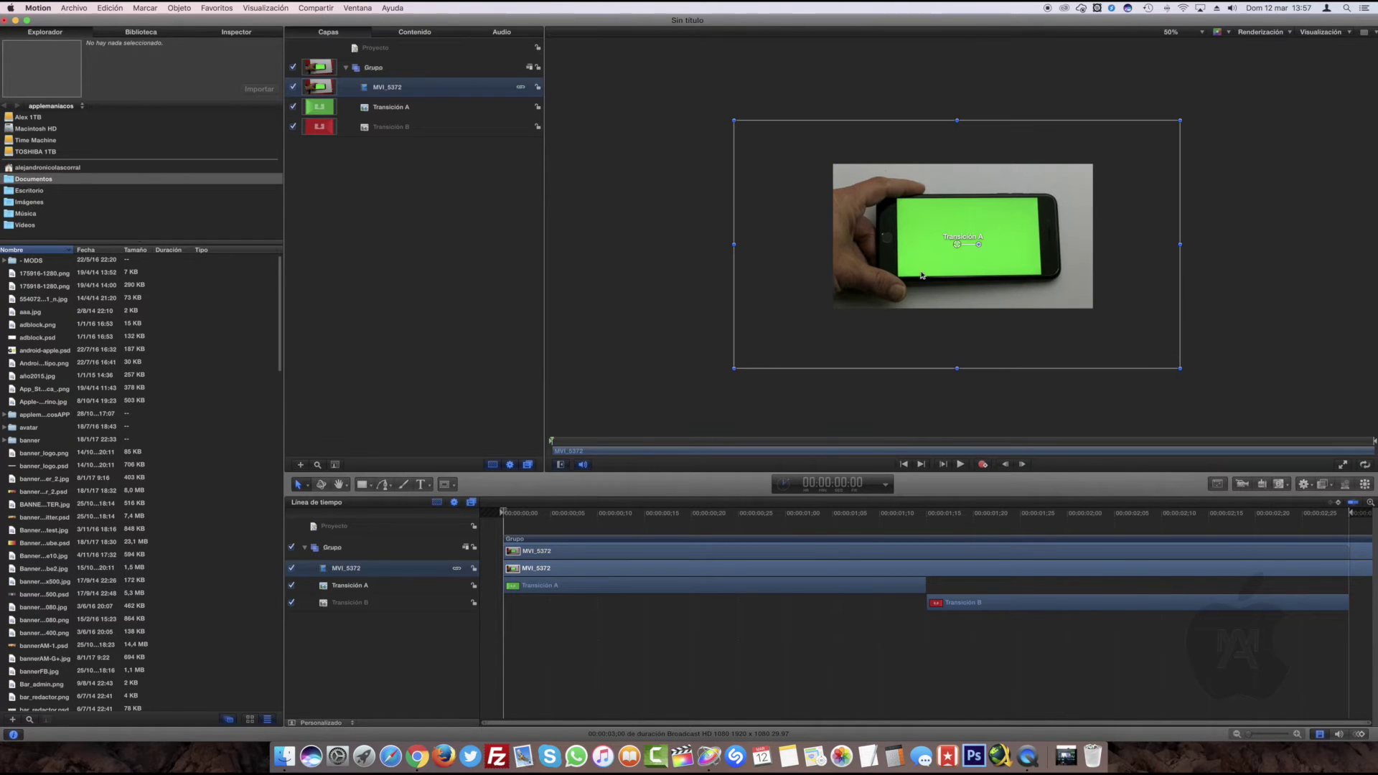
pyautogui.moveTo(979, 244); pyautogui.dragTo(987, 247)
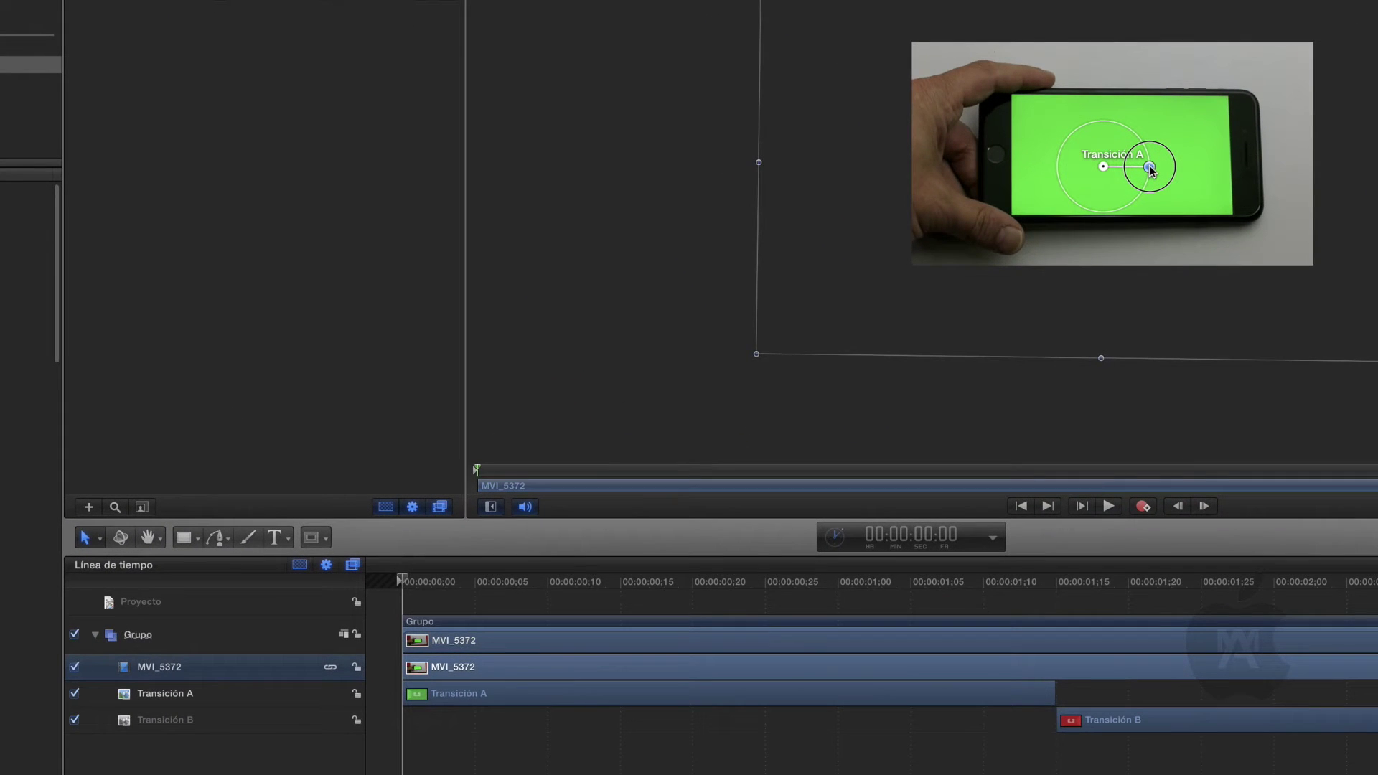
pyautogui.moveTo(1151, 170); pyautogui.dragTo(1149, 169)
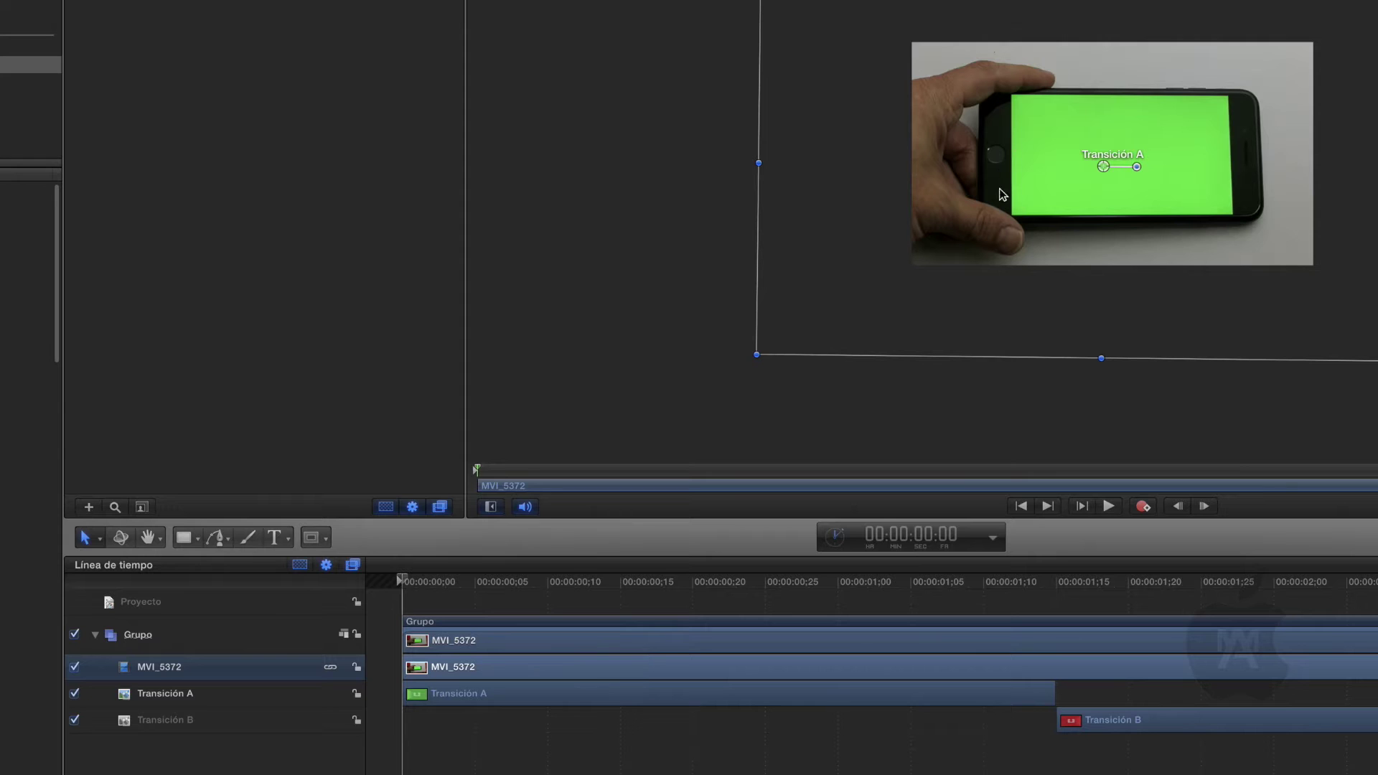
# Tilt the MVI_5372 clip slightly about its horizontal axis with the 3D transform tool to correct the phone's perspective, and deselect it
pyautogui.click(122, 546)
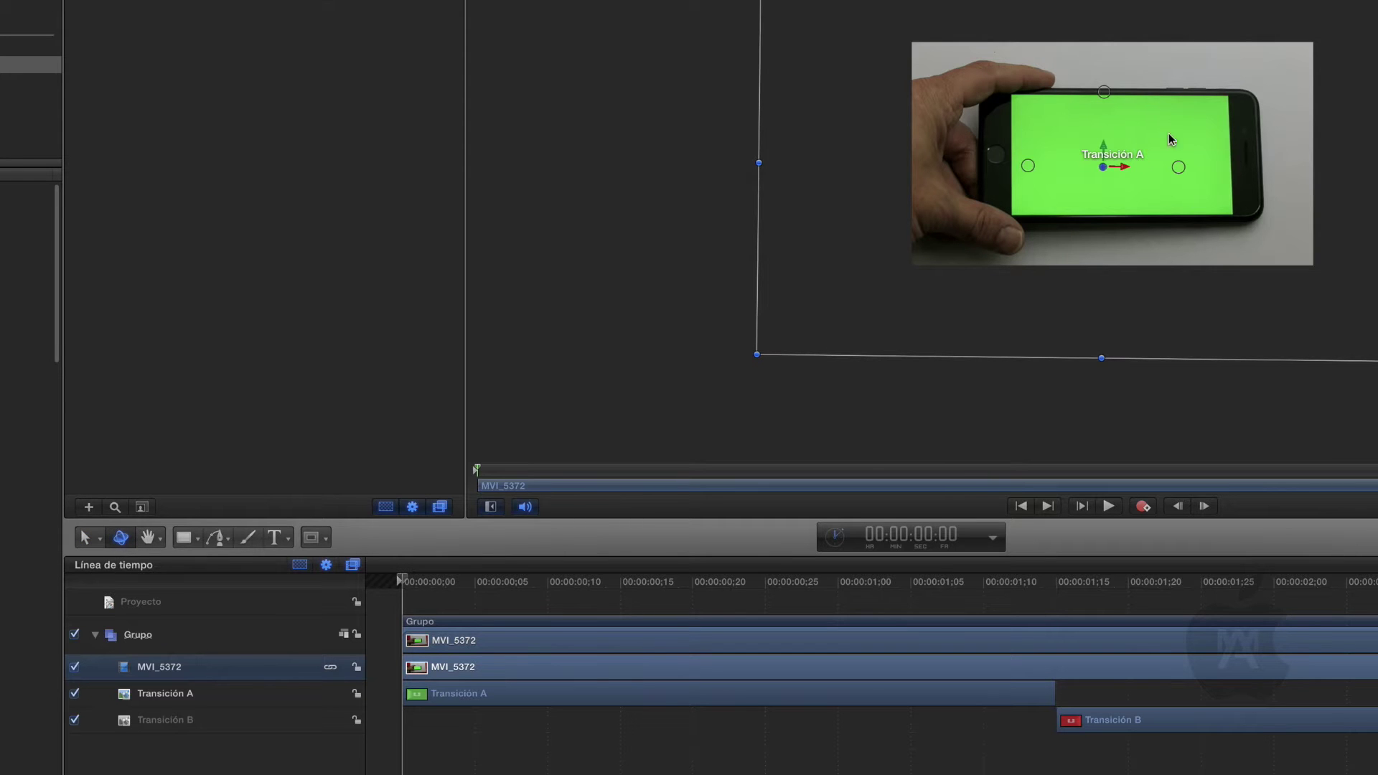
pyautogui.moveTo(1104, 92); pyautogui.dragTo(1104, 94)
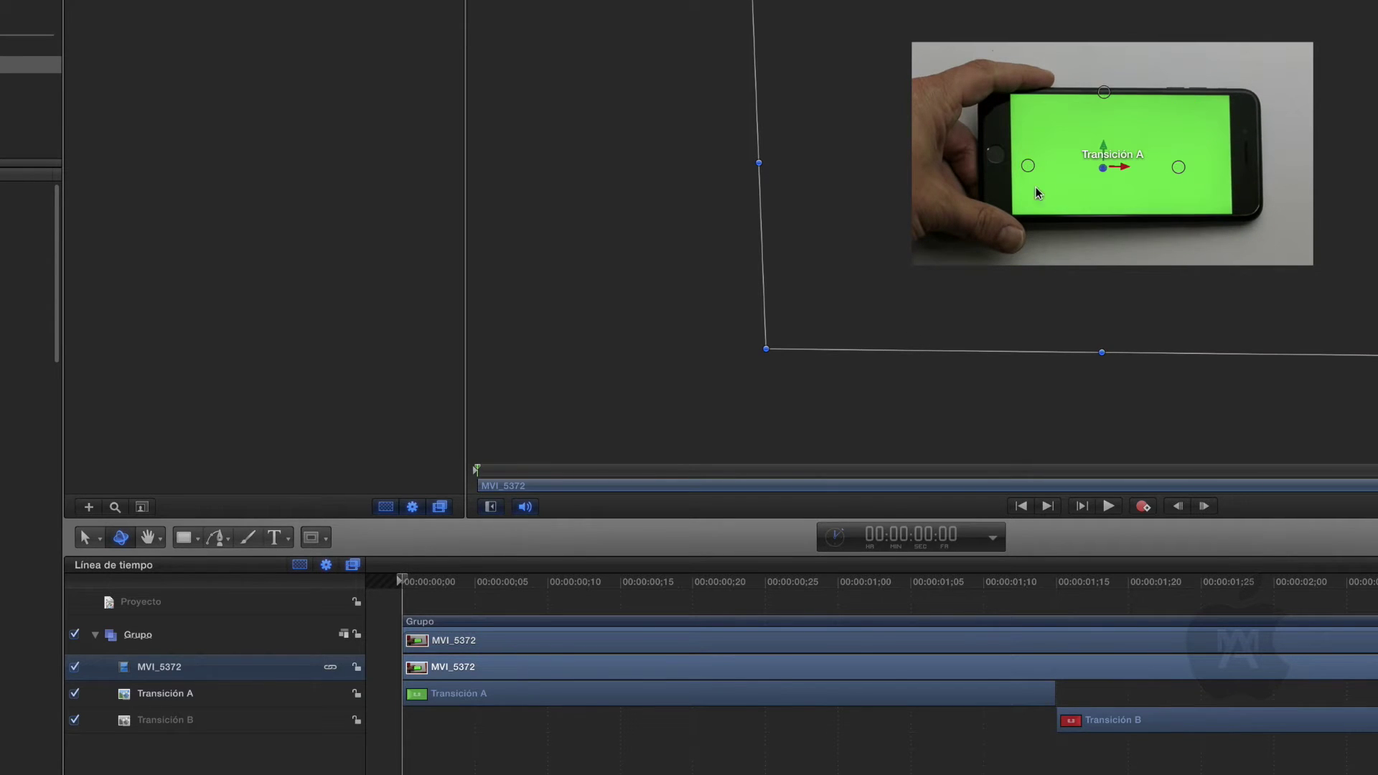
pyautogui.click(994, 439)
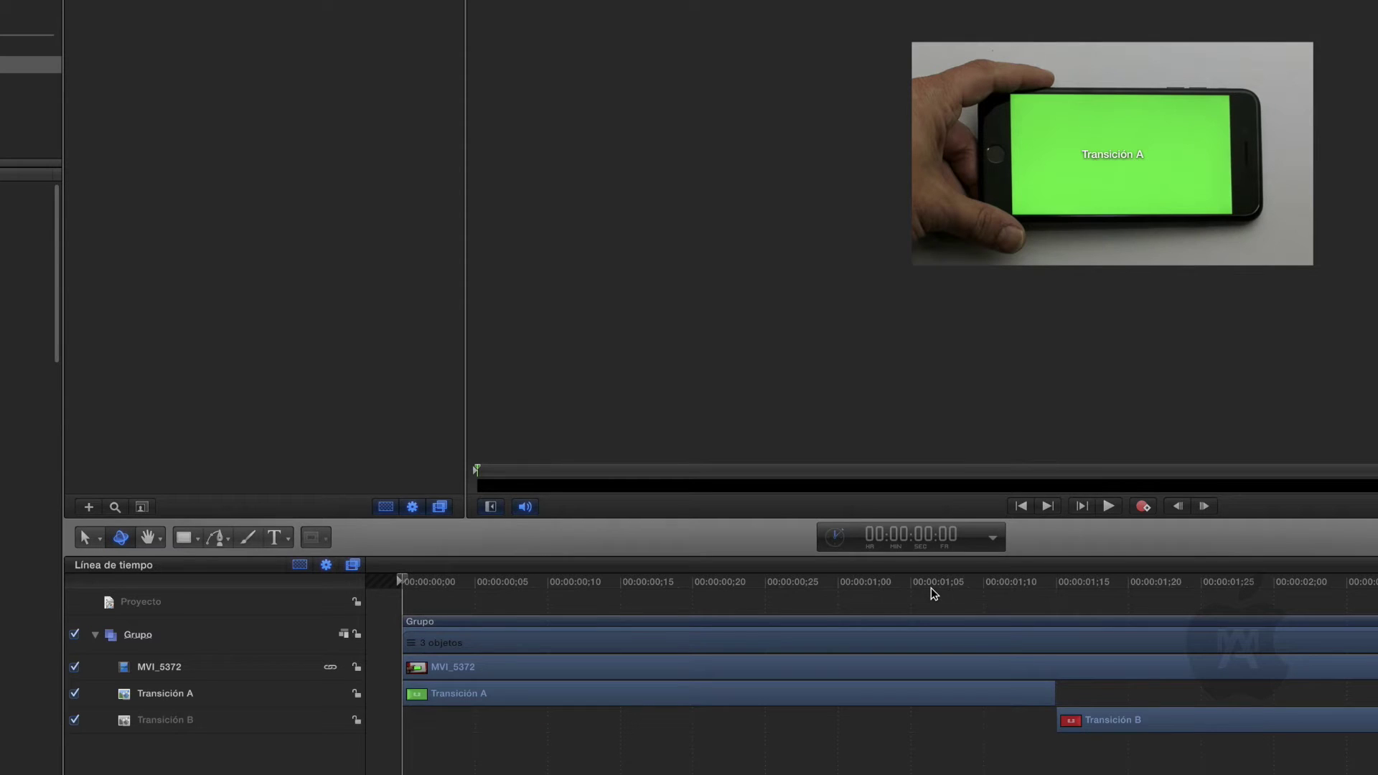
# Shift the MVI_5372 clip earlier in the timeline so the finger swipe coincides with the cut from Transición A to Transición B
pyautogui.click(1051, 585)
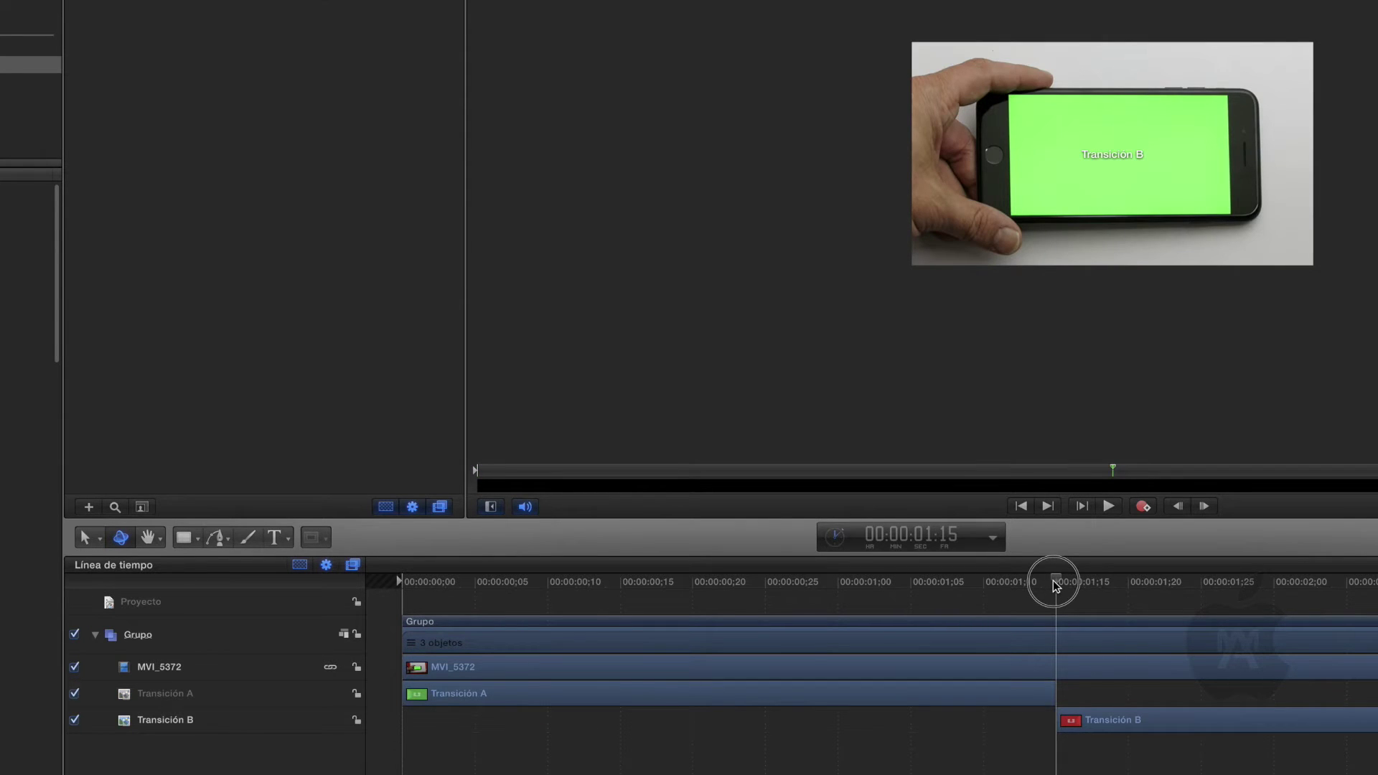
pyautogui.moveTo(895, 646); pyautogui.dragTo(861, 642)
pyautogui.press('super+z')
pyautogui.moveTo(181, 674); pyautogui.dragTo(145, 664)
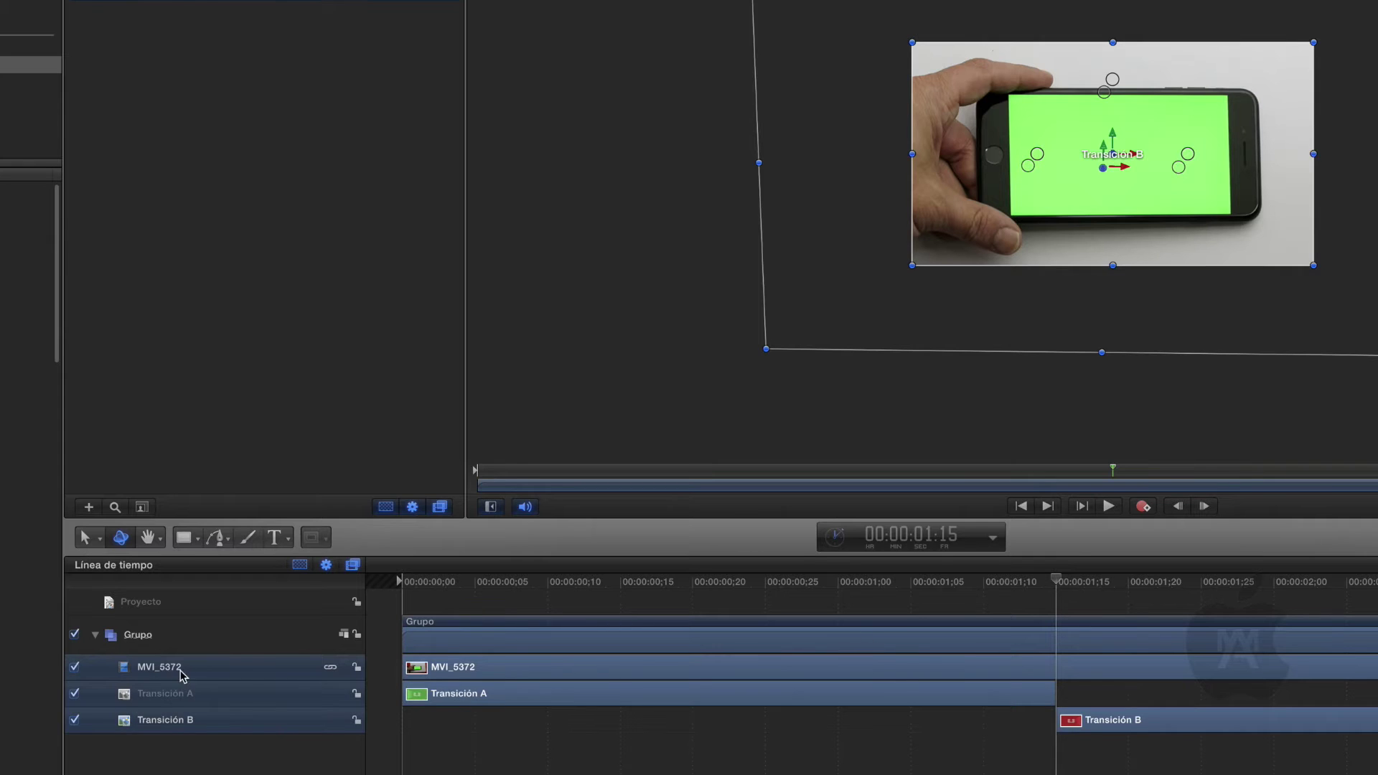
pyautogui.moveTo(191, 670); pyautogui.dragTo(947, 660)
pyautogui.moveTo(1098, 673); pyautogui.dragTo(1019, 667)
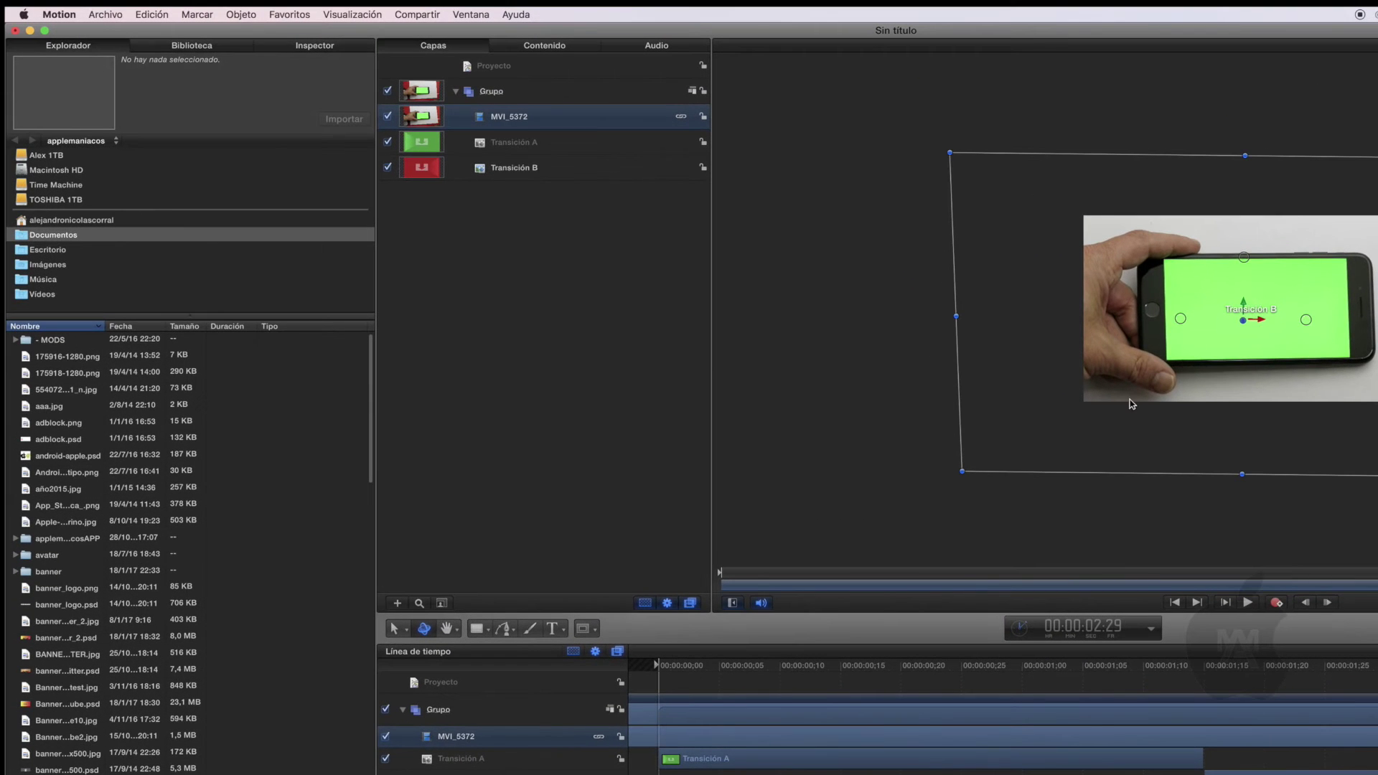
pyautogui.click(1095, 666)
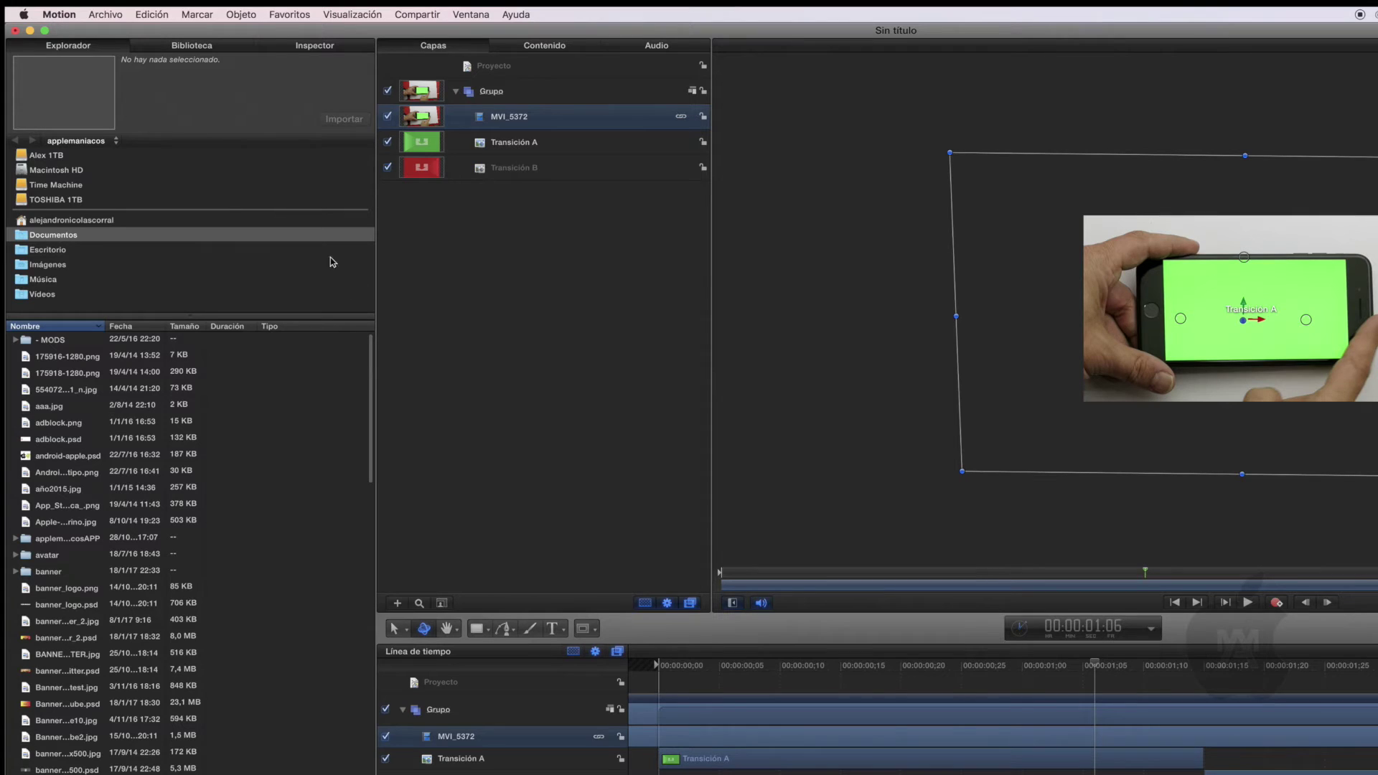
# Apply the Incrustador filter from the Incrustación category to the MVI_5372 clip to key out the green phone screen
pyautogui.click(198, 47)
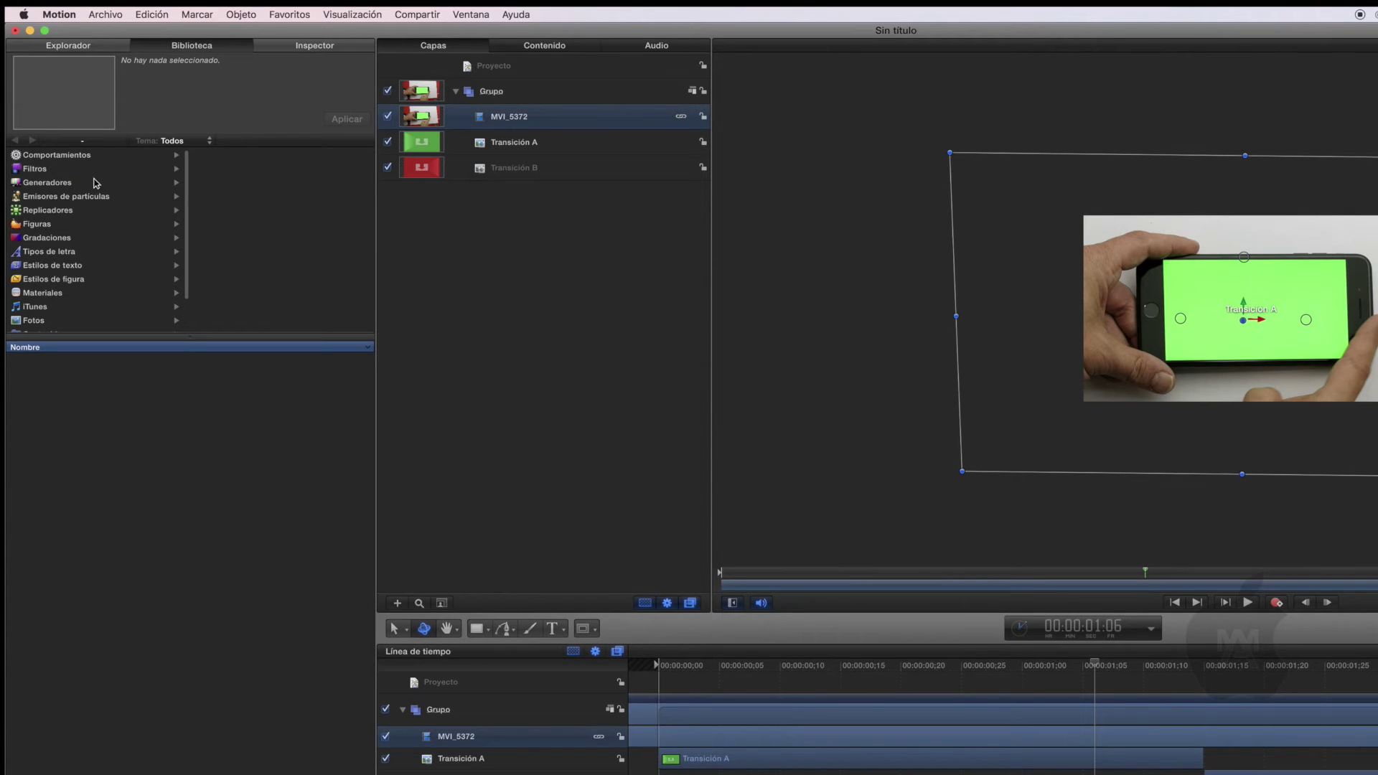
pyautogui.click(62, 169)
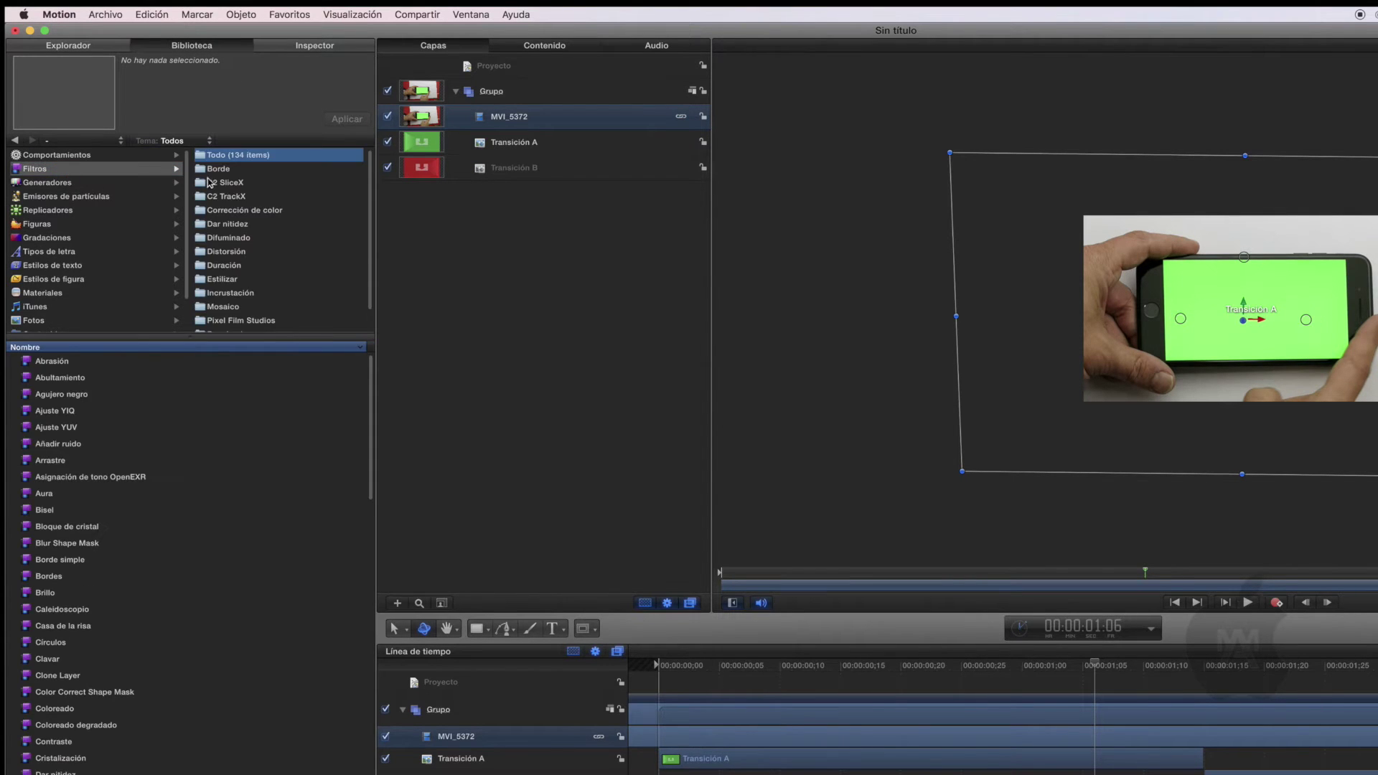
pyautogui.click(249, 293)
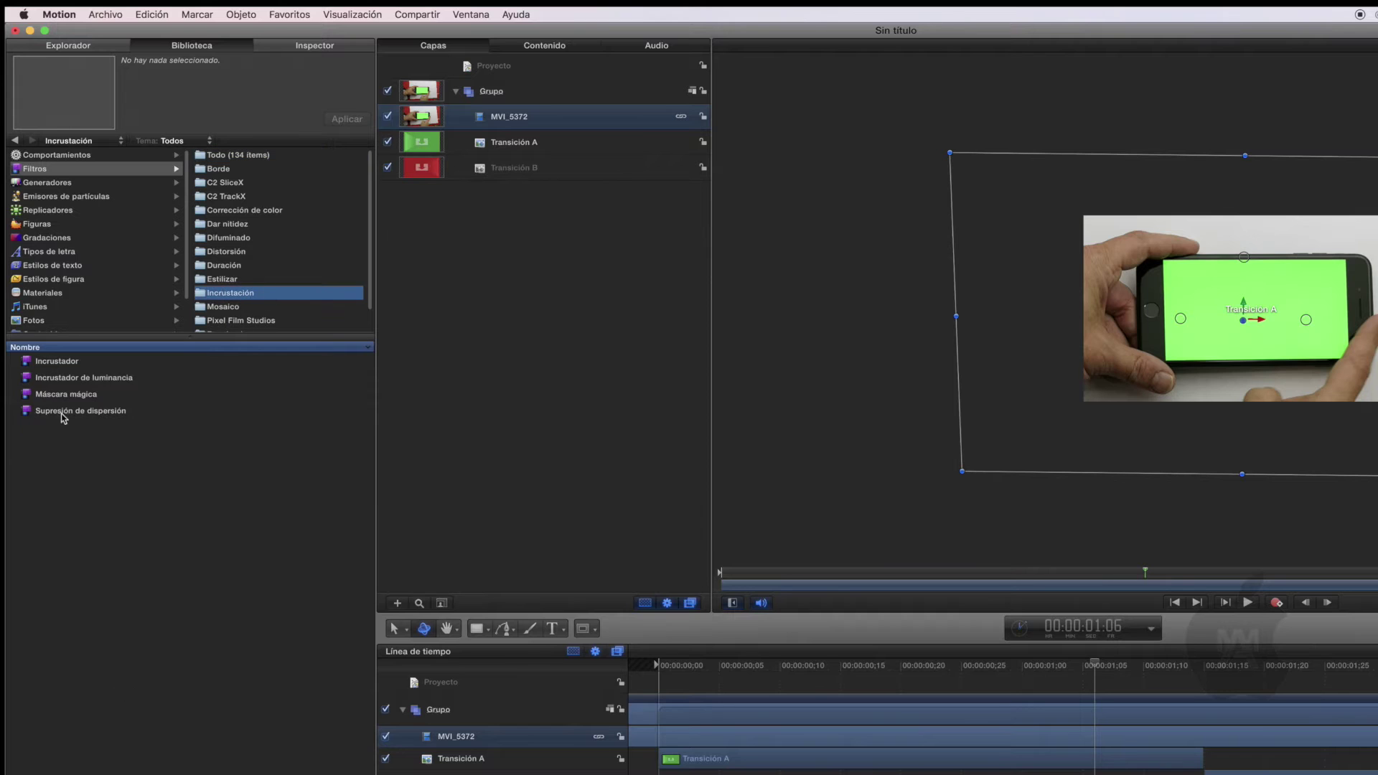
pyautogui.click(47, 364)
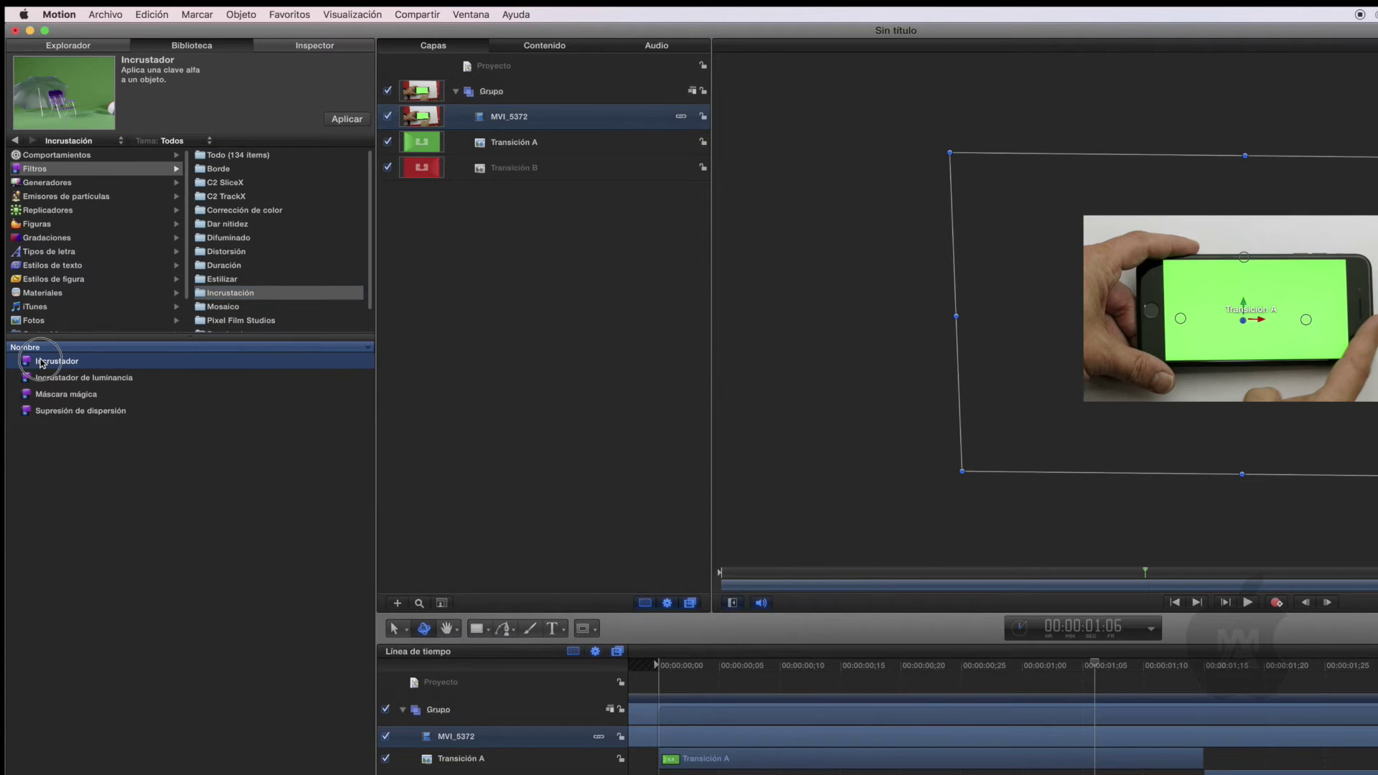
pyautogui.moveTo(60, 85)
pyautogui.moveTo(42, 361); pyautogui.dragTo(488, 742)
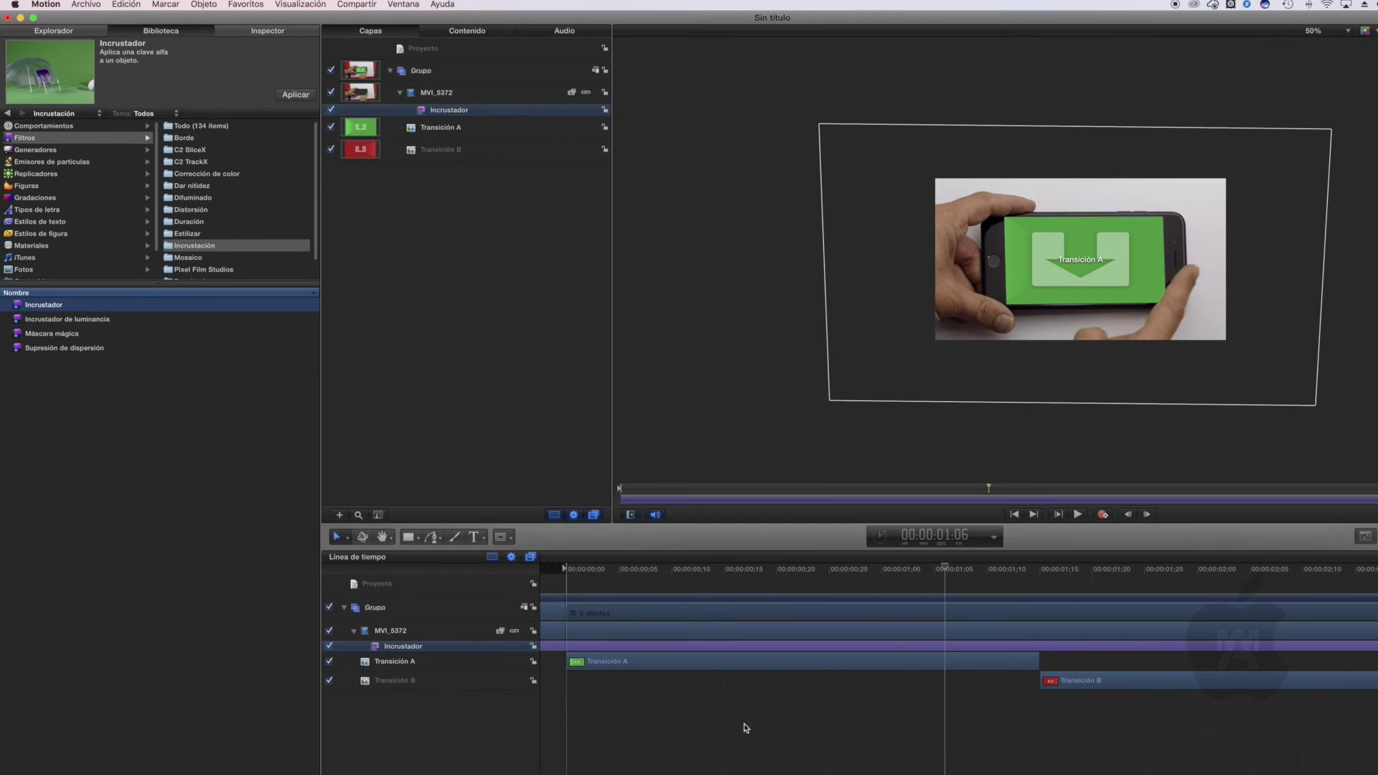
# Check the keyed clip during the finger swipe and at the project start, and examine the Incrustador filter's parameters
pyautogui.moveTo(948, 563); pyautogui.dragTo(1003, 570)
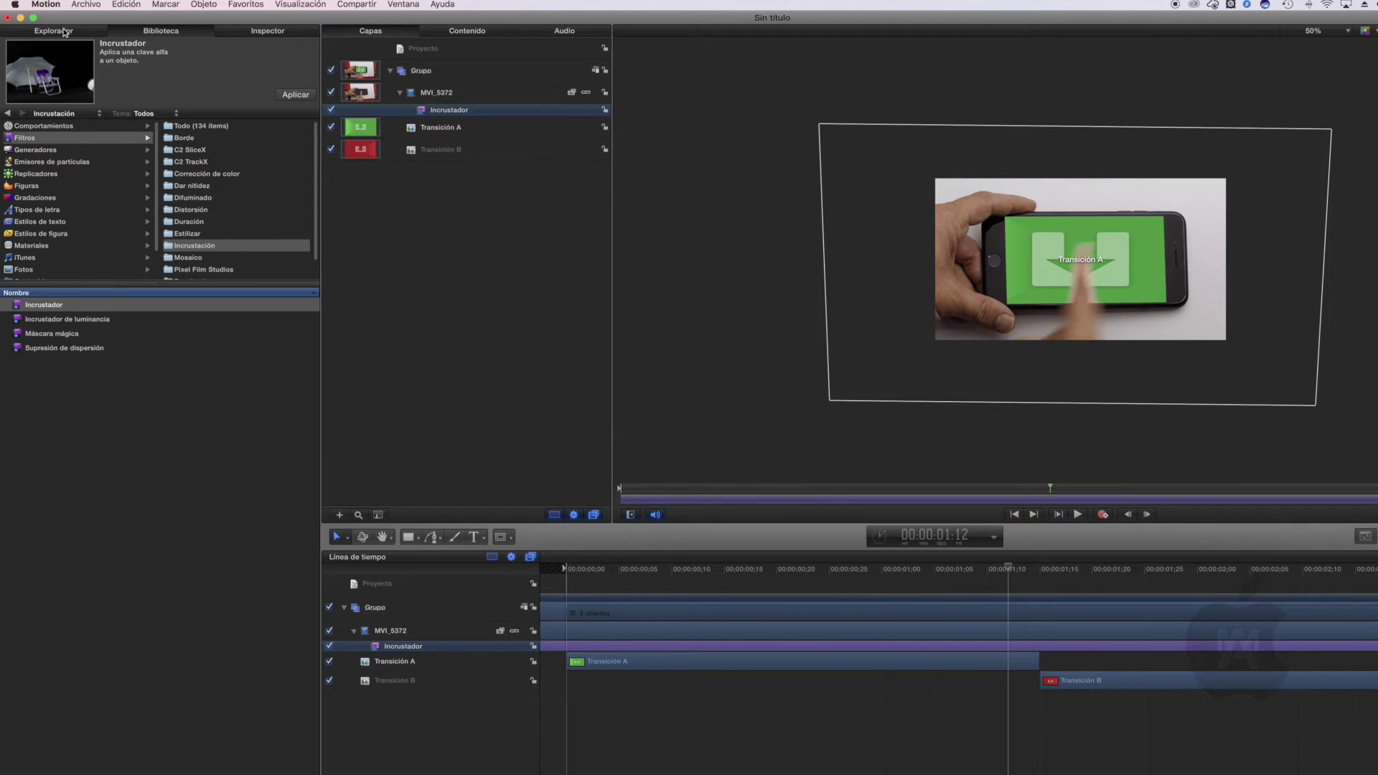
pyautogui.click(255, 31)
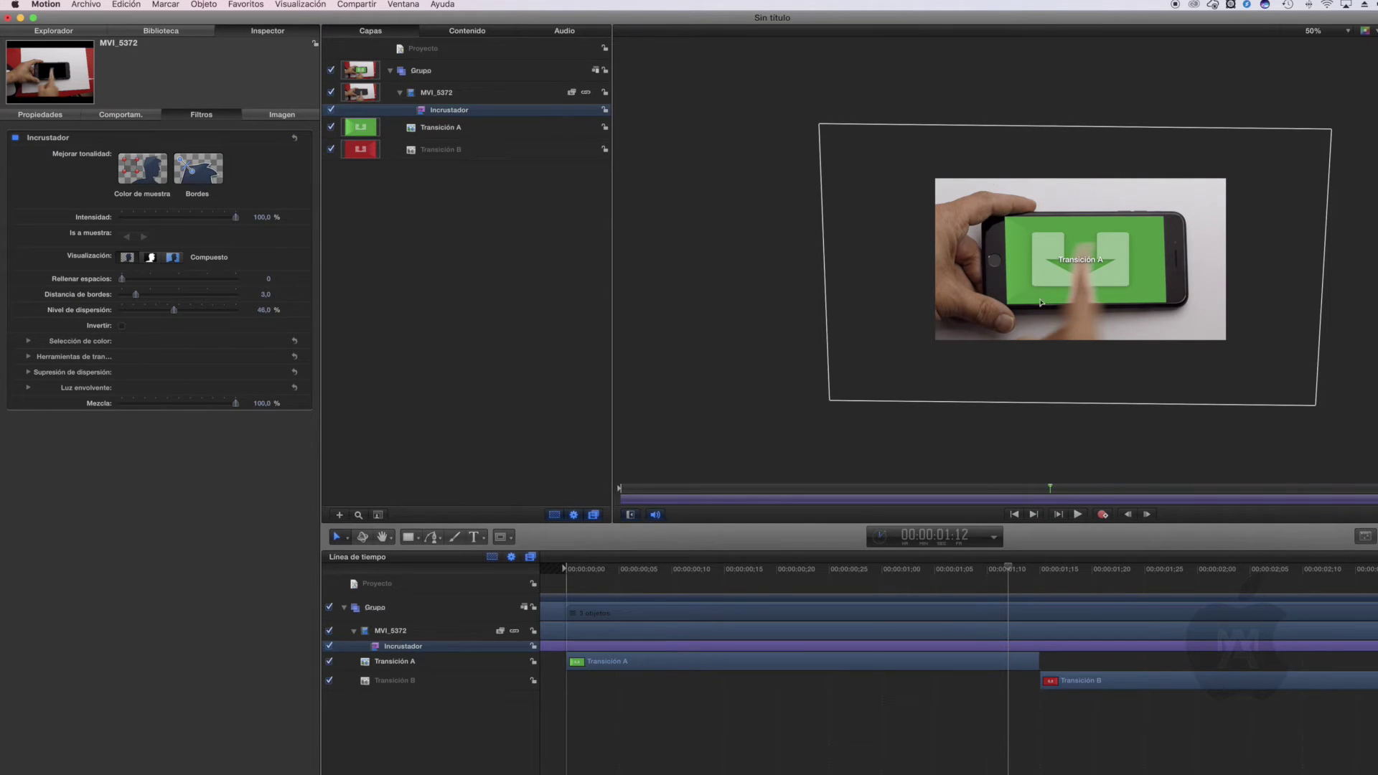
pyautogui.press('Home')
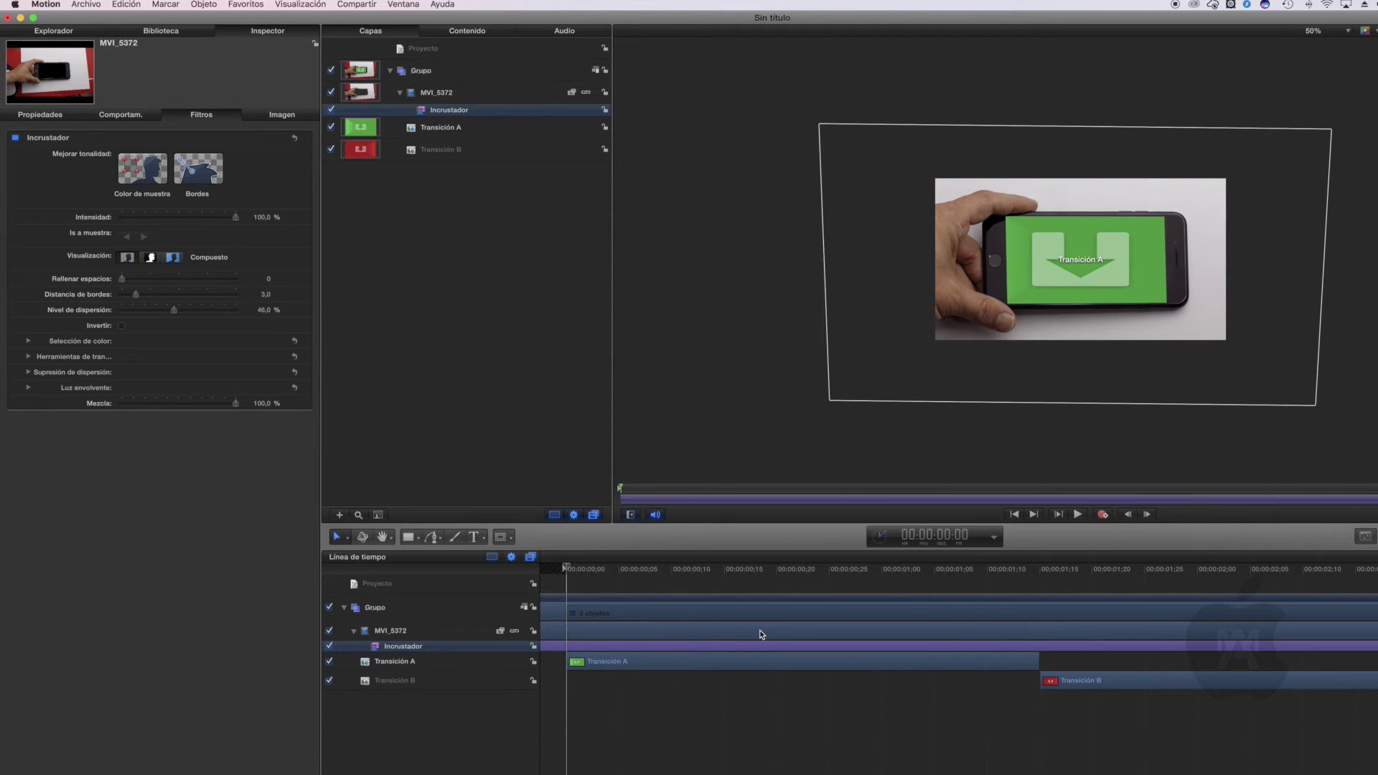
# Scale down Transición A from two opposite corners until it just covers the phone's screen area
pyautogui.click(797, 569)
pyautogui.click(804, 654)
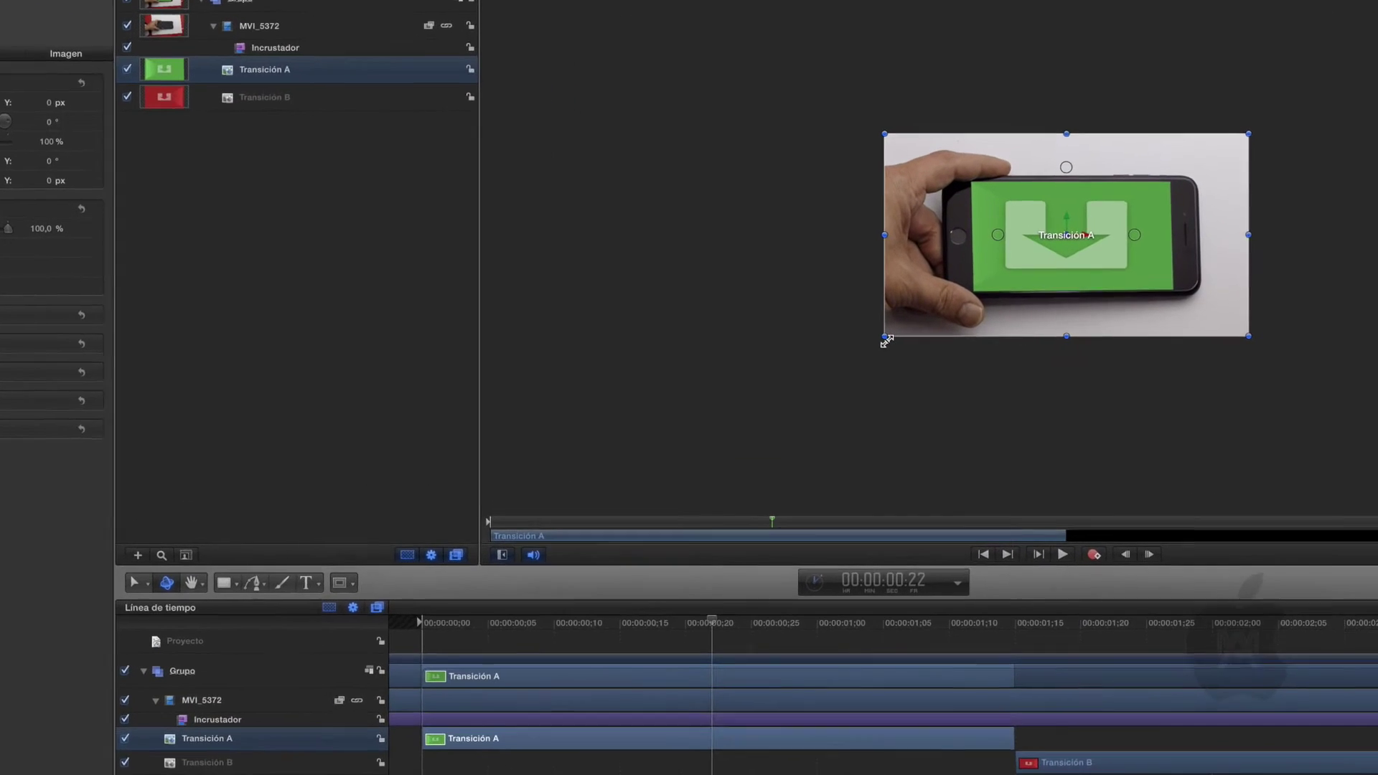
pyautogui.moveTo(865, 332); pyautogui.dragTo(954, 262)
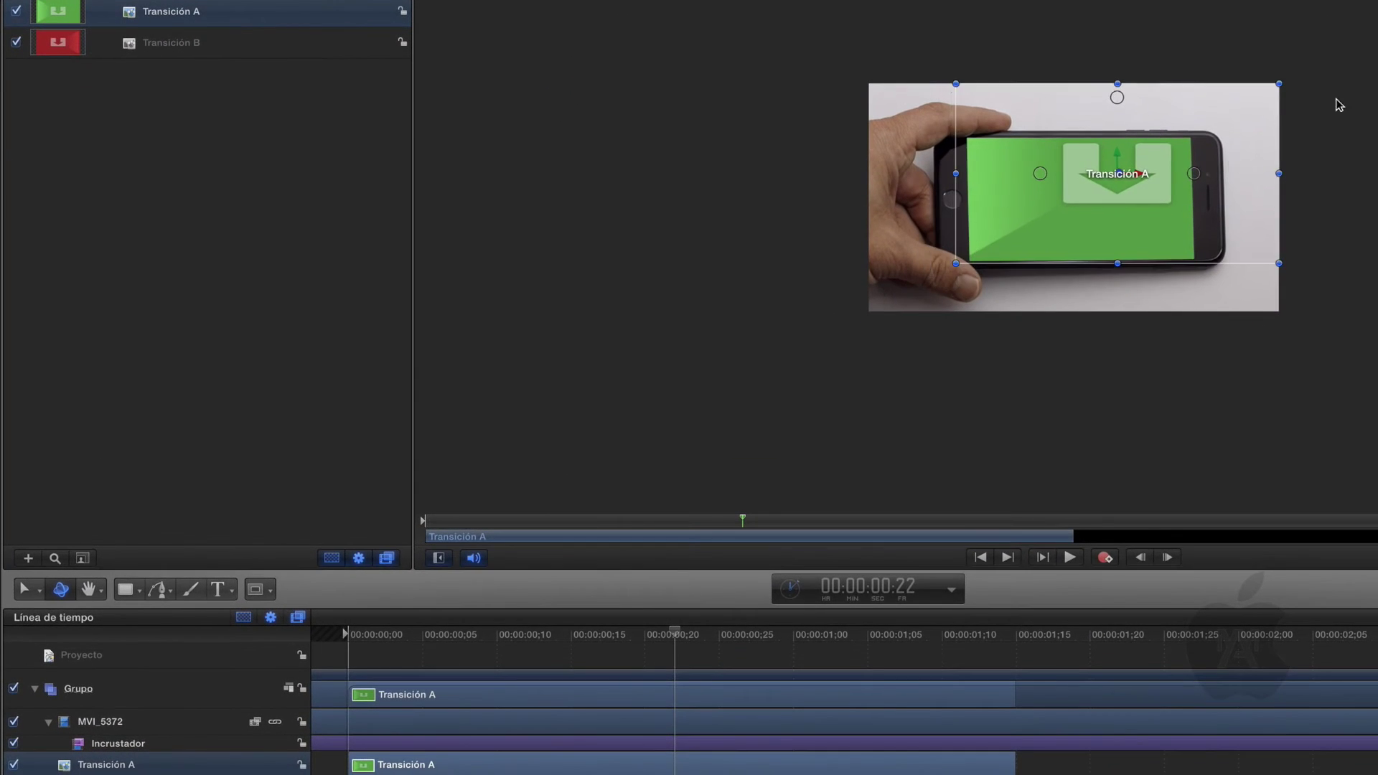
pyautogui.moveTo(1280, 85); pyautogui.dragTo(1194, 159)
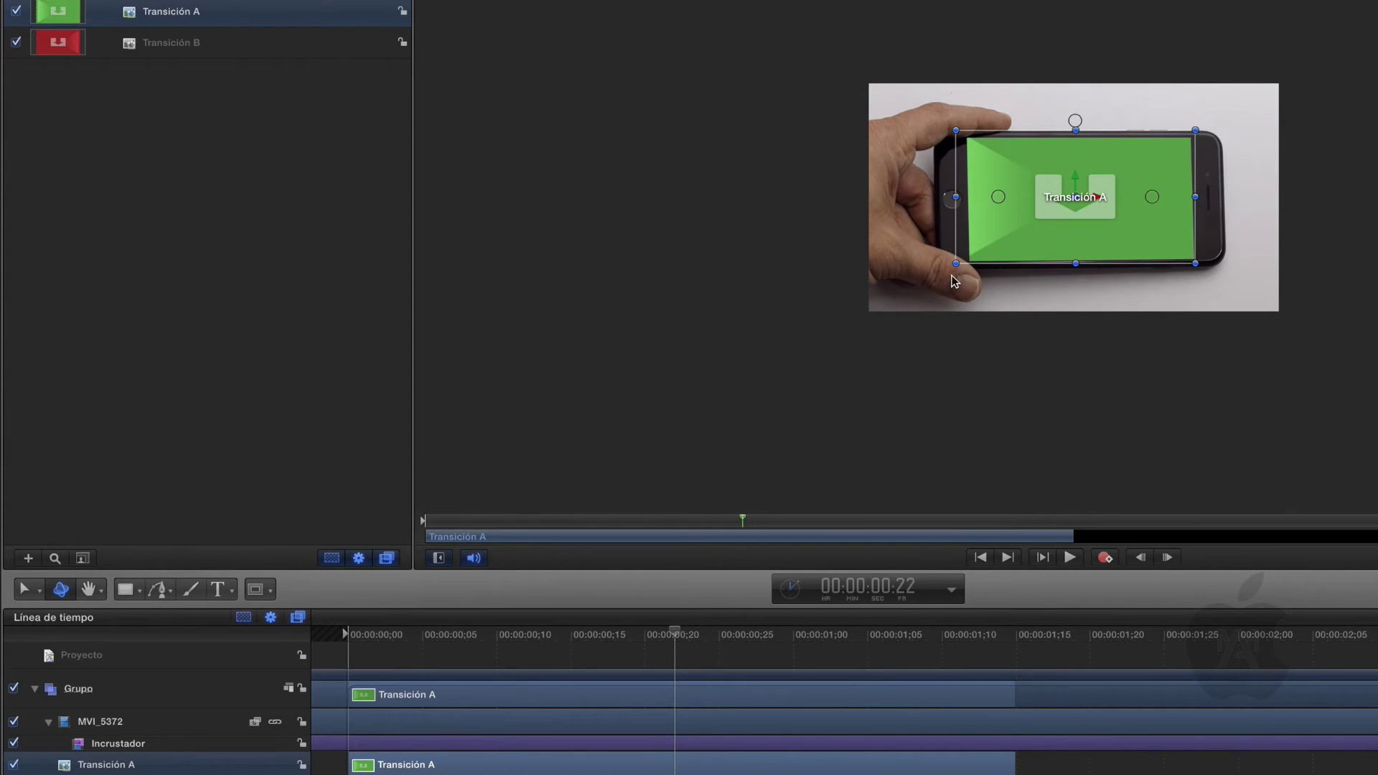
# Refine Transición A's corner to the phone's screen area, and scale down Transición B from opposite corners until it covers the same area
pyautogui.moveTo(956, 131); pyautogui.dragTo(962, 137)
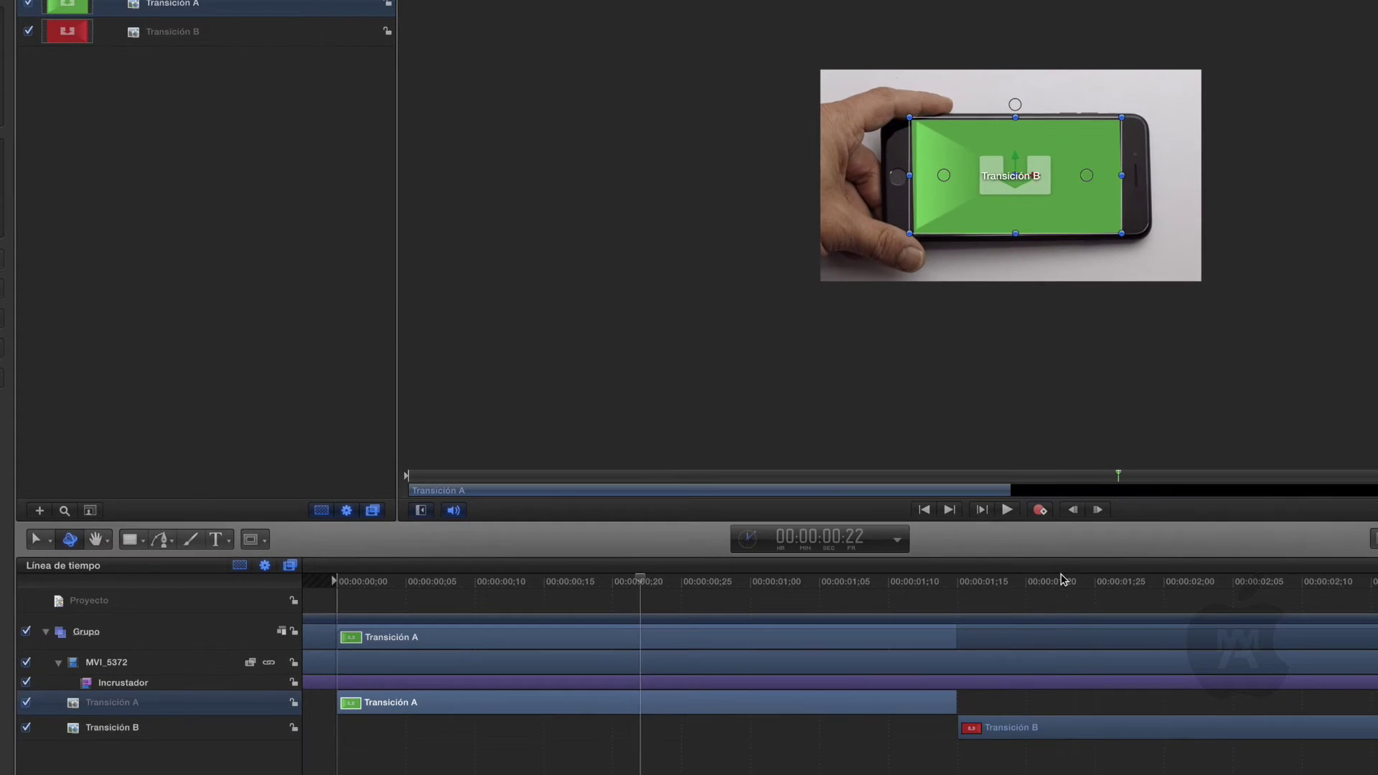
pyautogui.click(1135, 635)
pyautogui.click(1081, 739)
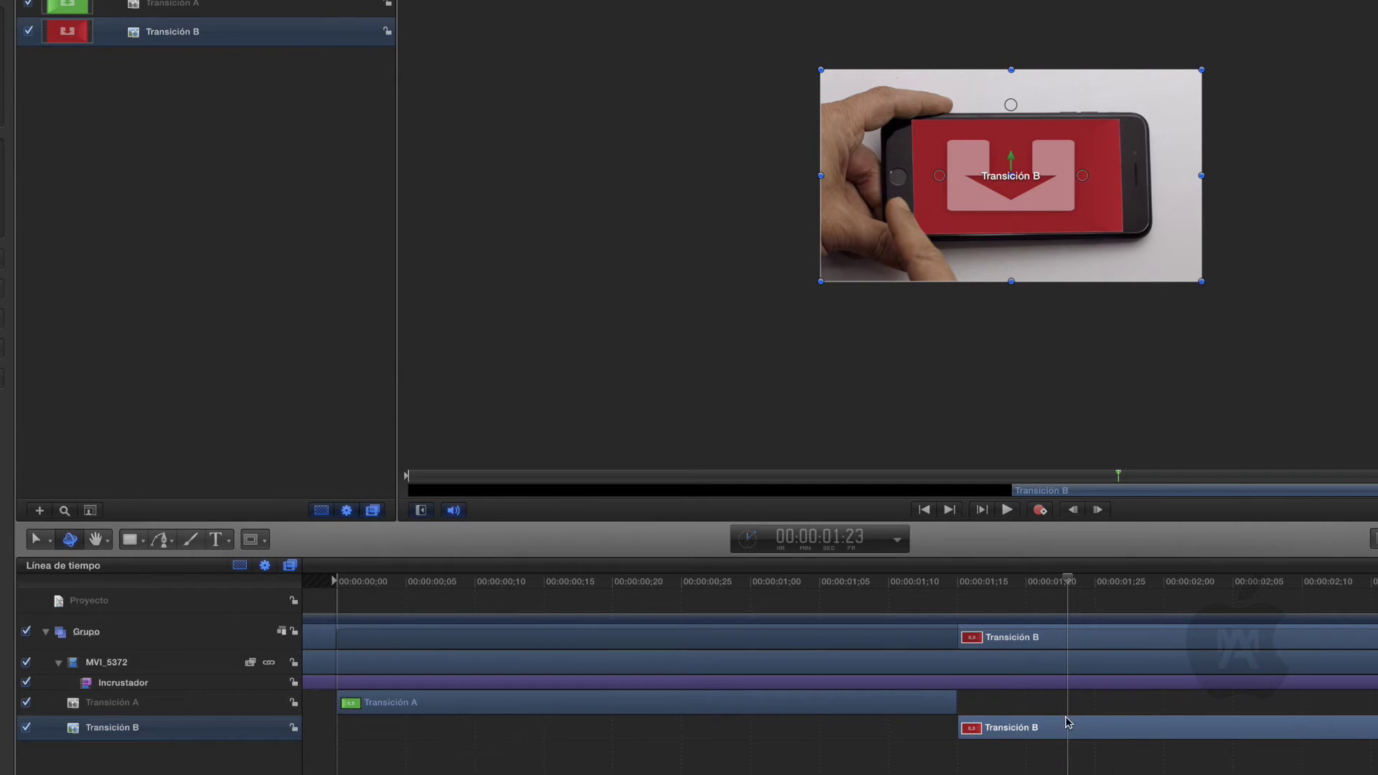
pyautogui.moveTo(821, 281); pyautogui.dragTo(912, 235)
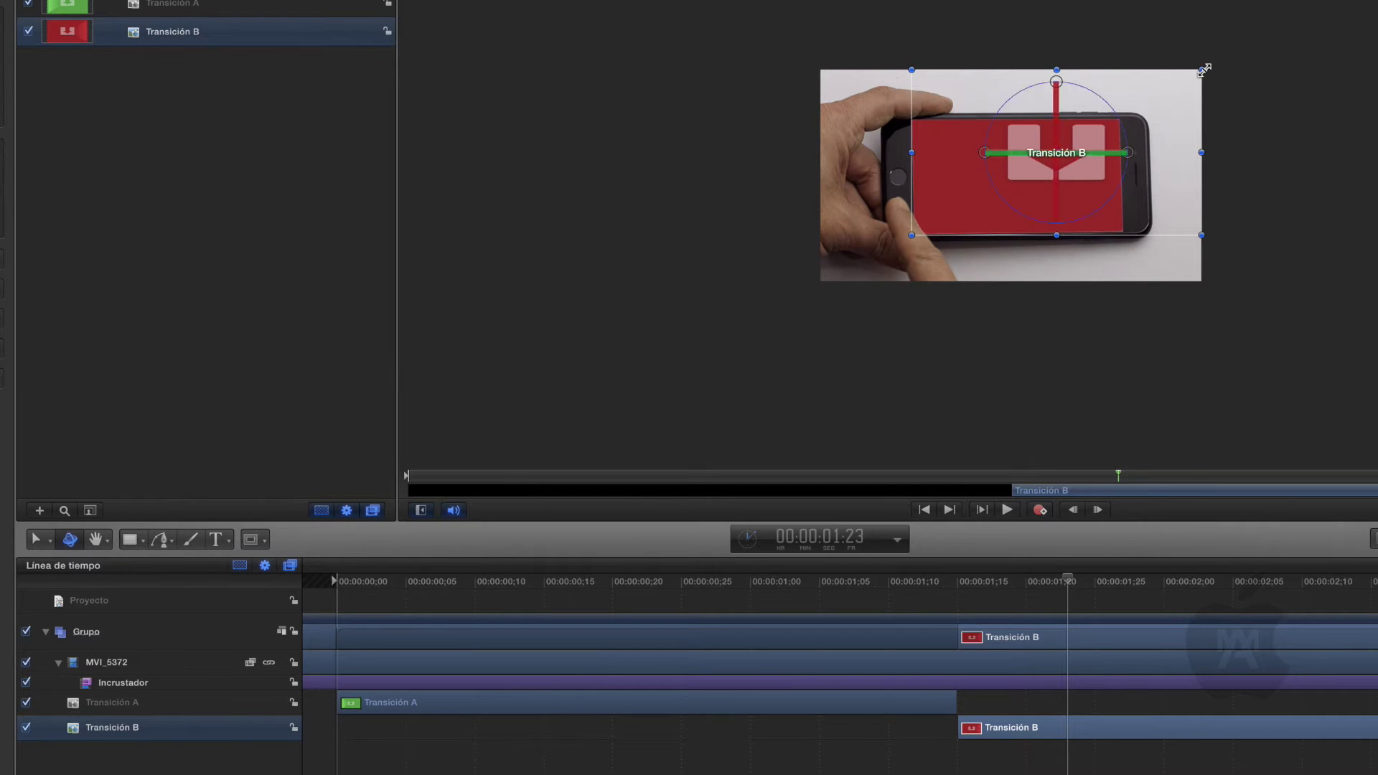
pyautogui.moveTo(1202, 70); pyautogui.dragTo(1126, 124)
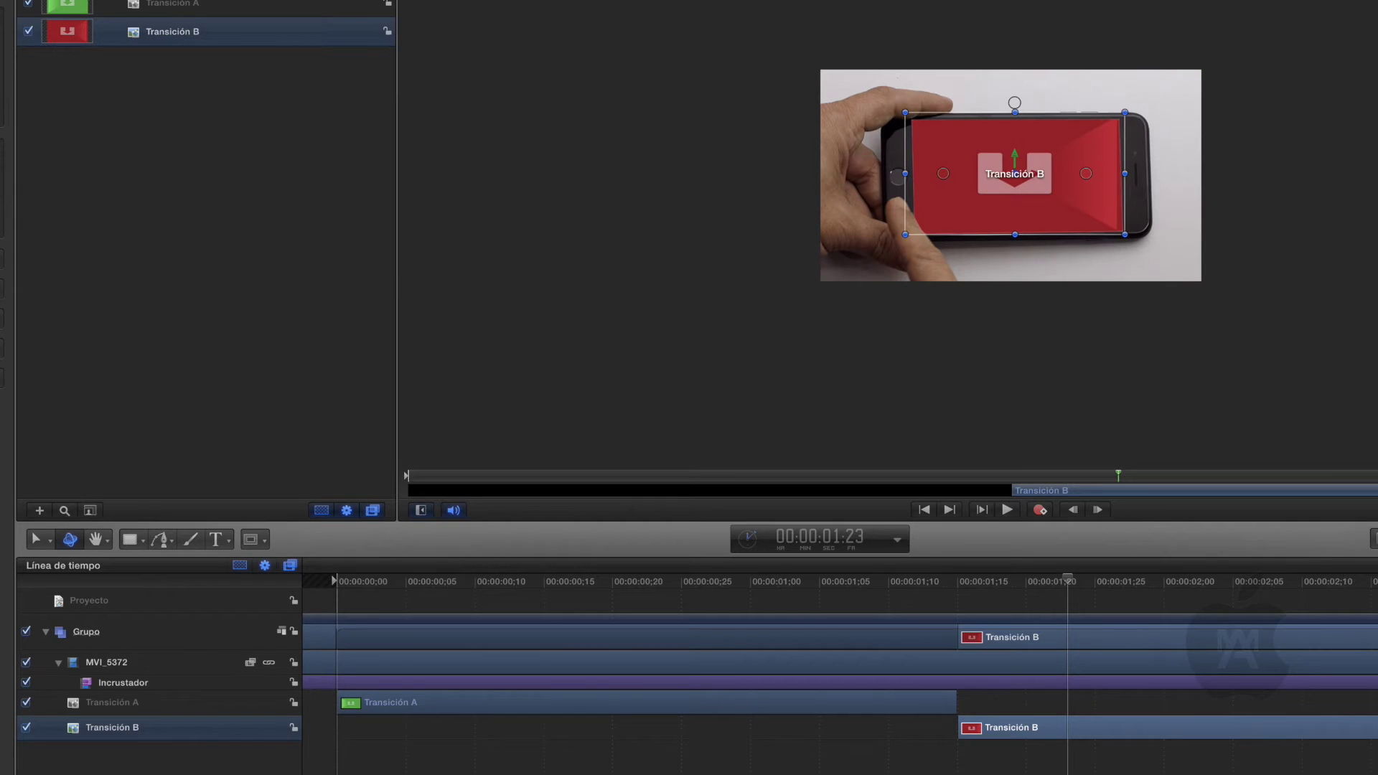
pyautogui.click(1207, 581)
pyautogui.moveTo(909, 234); pyautogui.dragTo(913, 236)
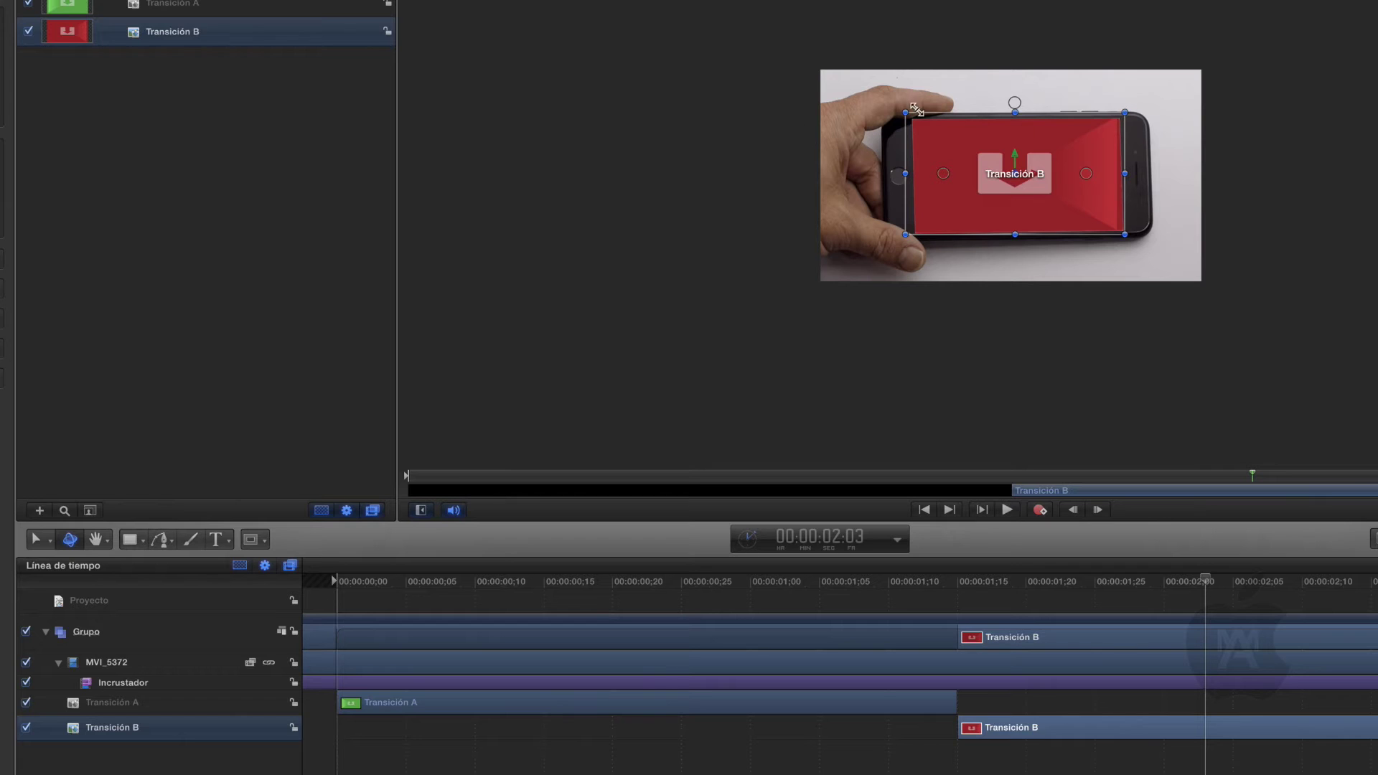
# Add Position and Scale keyframes to Grupo at 00:00:00:28 and at 00:00:01:29
pyautogui.moveTo(818, 540); pyautogui.dragTo(805, 541)
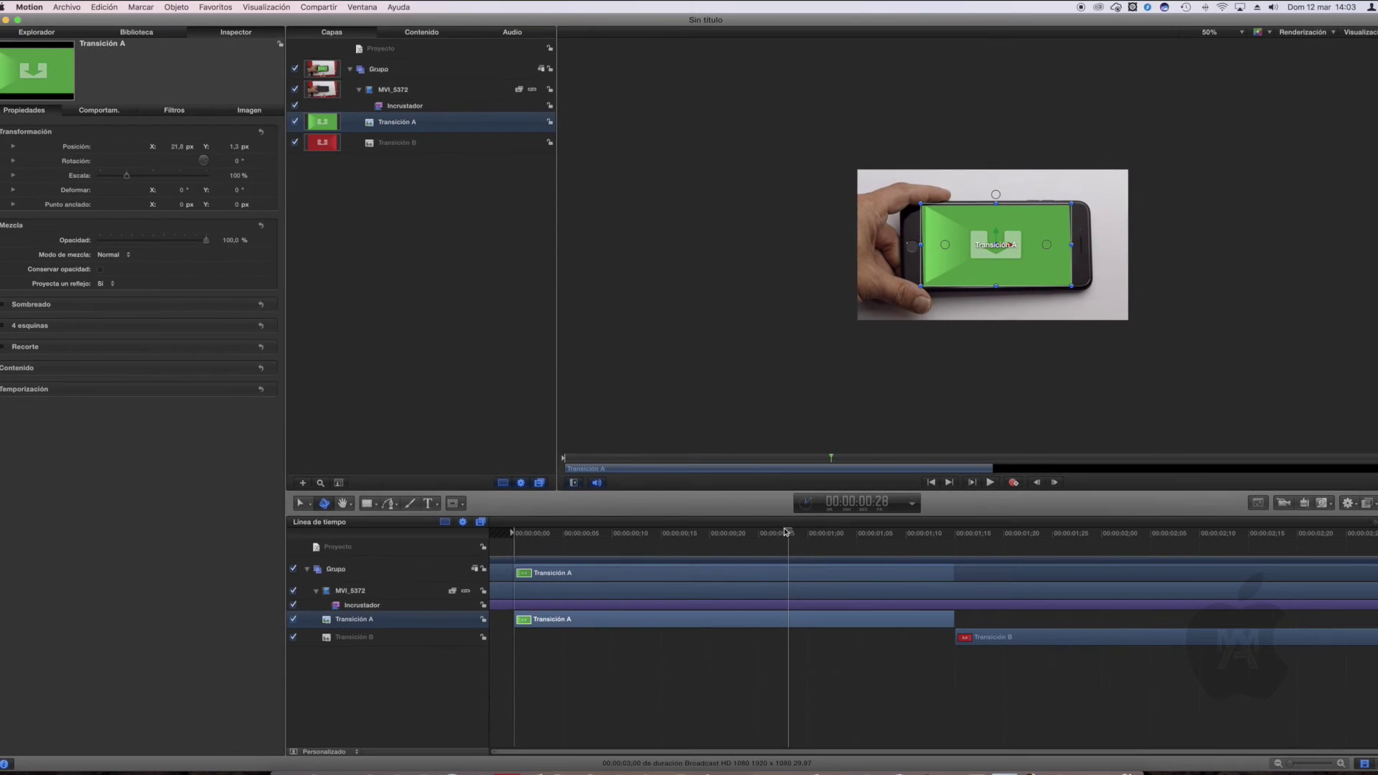
pyautogui.click(371, 580)
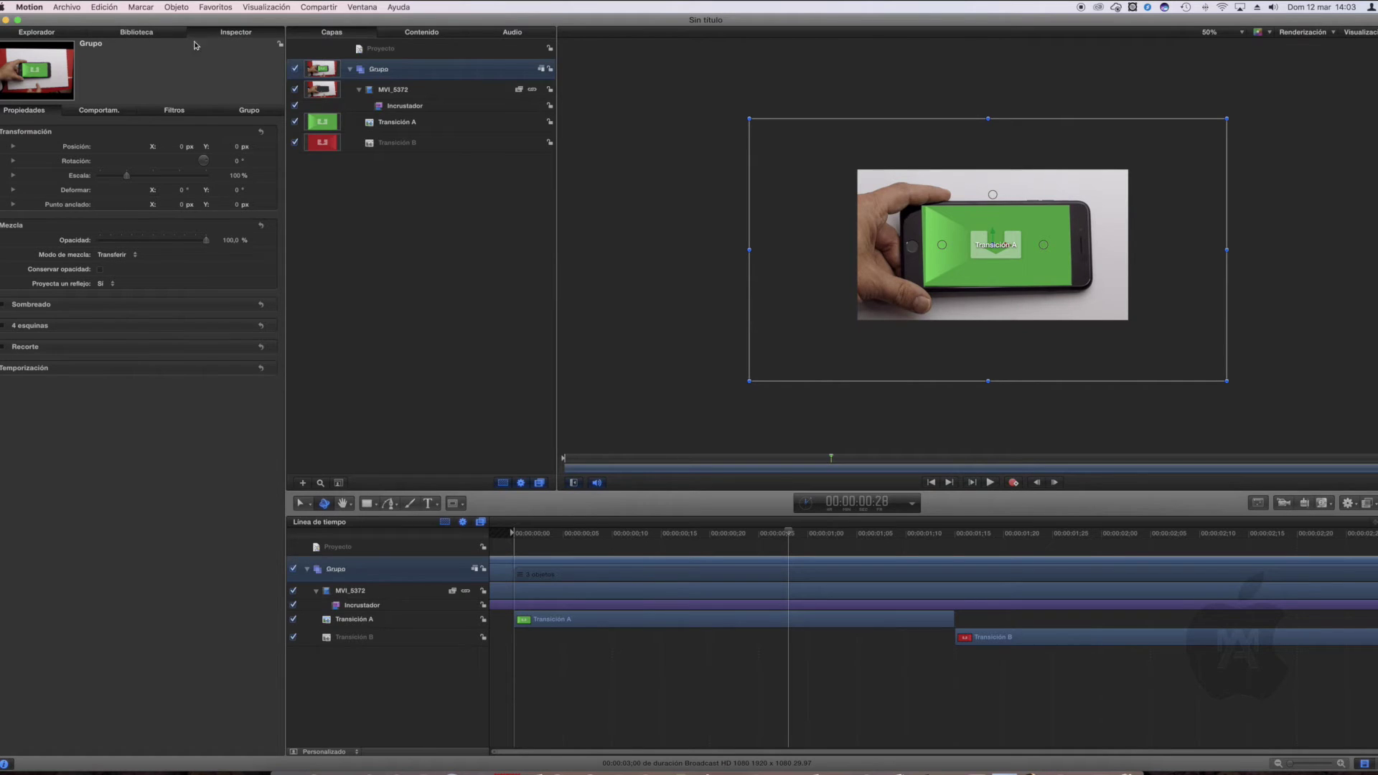
pyautogui.click(259, 148)
pyautogui.click(260, 175)
pyautogui.moveTo(790, 533); pyautogui.dragTo(1091, 546)
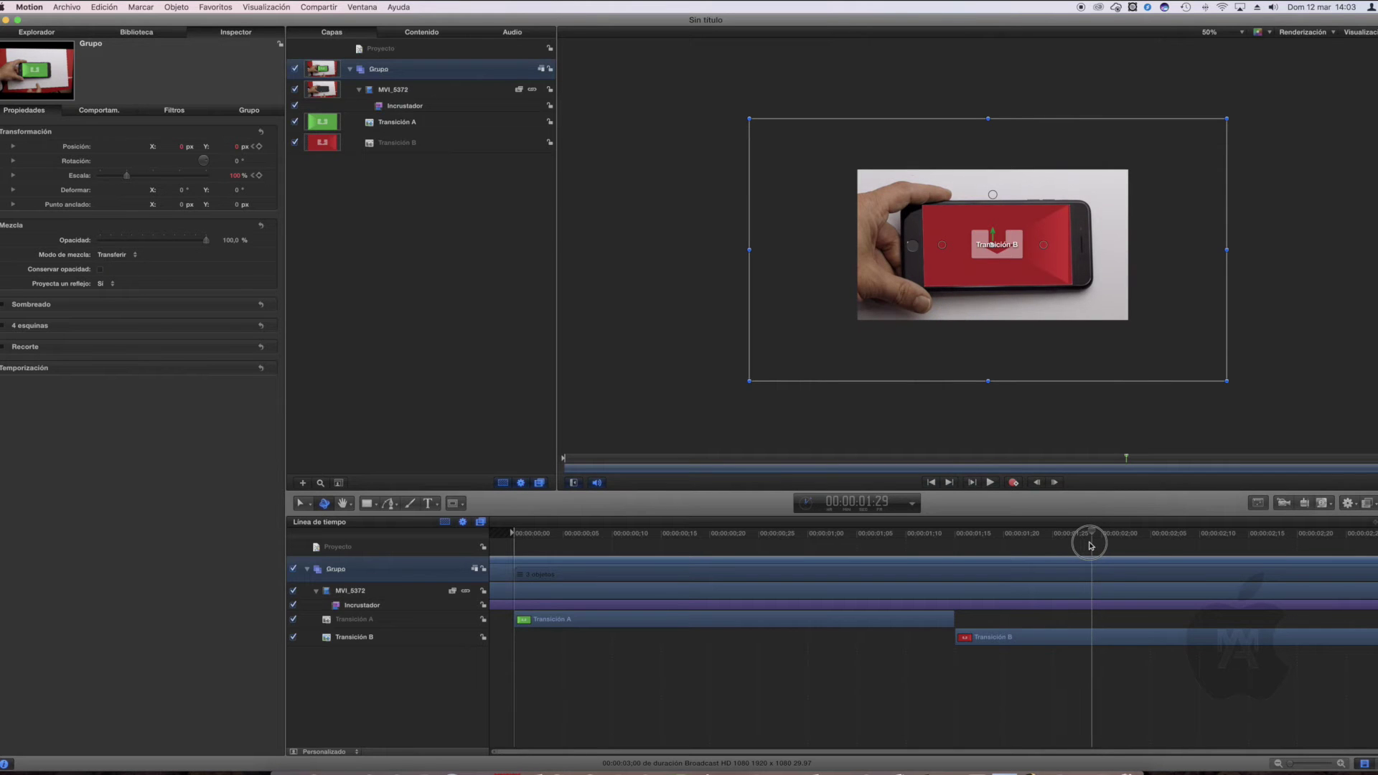
pyautogui.click(259, 147)
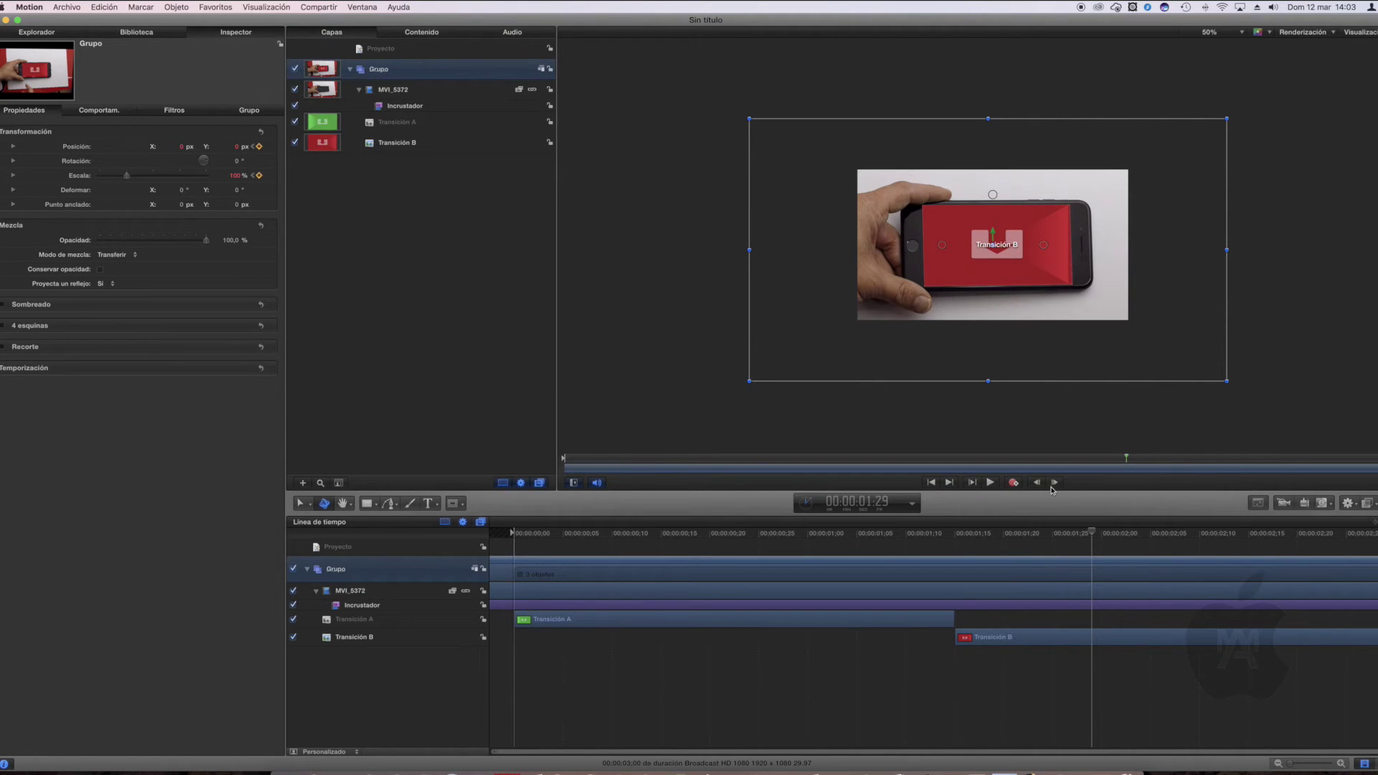
# At 00:00:00:00, scale up Grupo from two opposite corners until Transición A on the phone's screen fills the frame
pyautogui.moveTo(1091, 532); pyautogui.dragTo(512, 534)
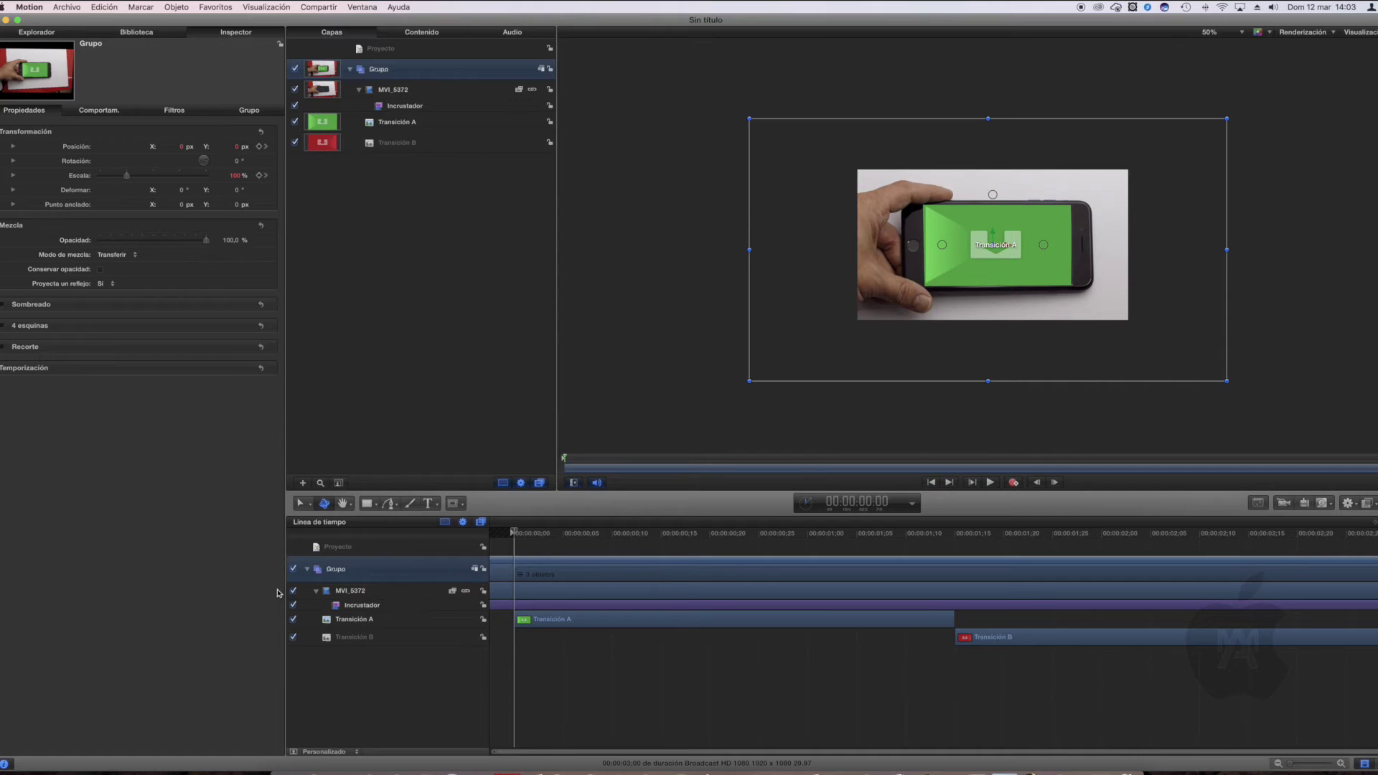
pyautogui.click(1243, 33)
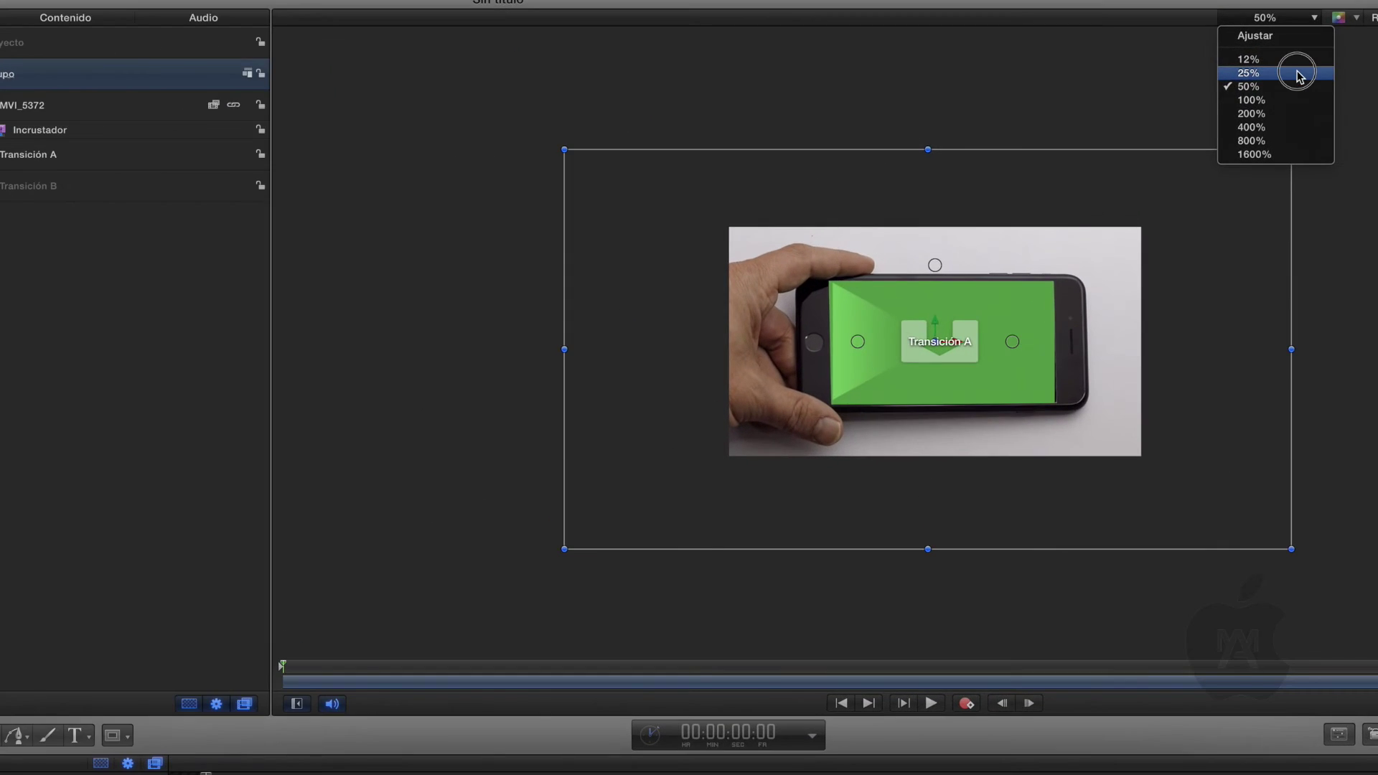
pyautogui.click(1297, 73)
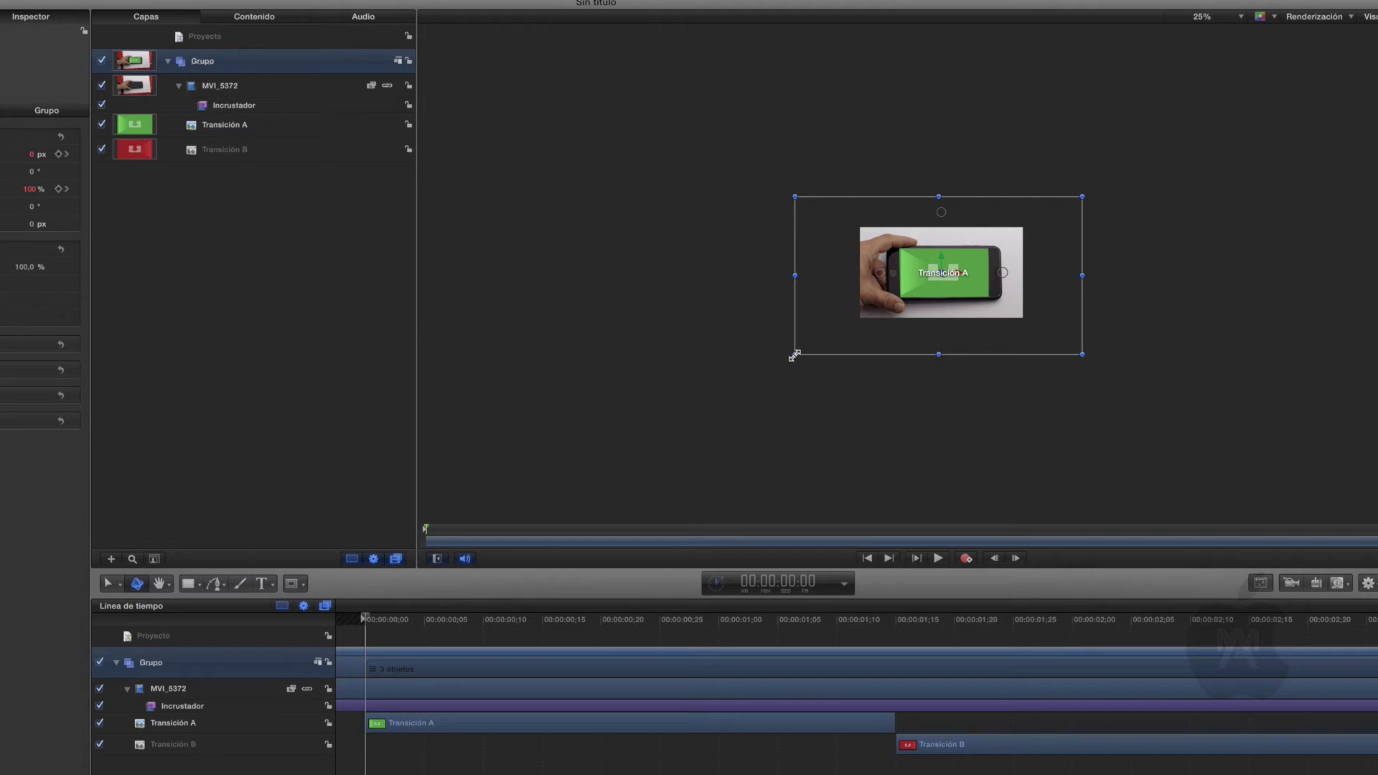
pyautogui.moveTo(794, 355); pyautogui.dragTo(755, 383)
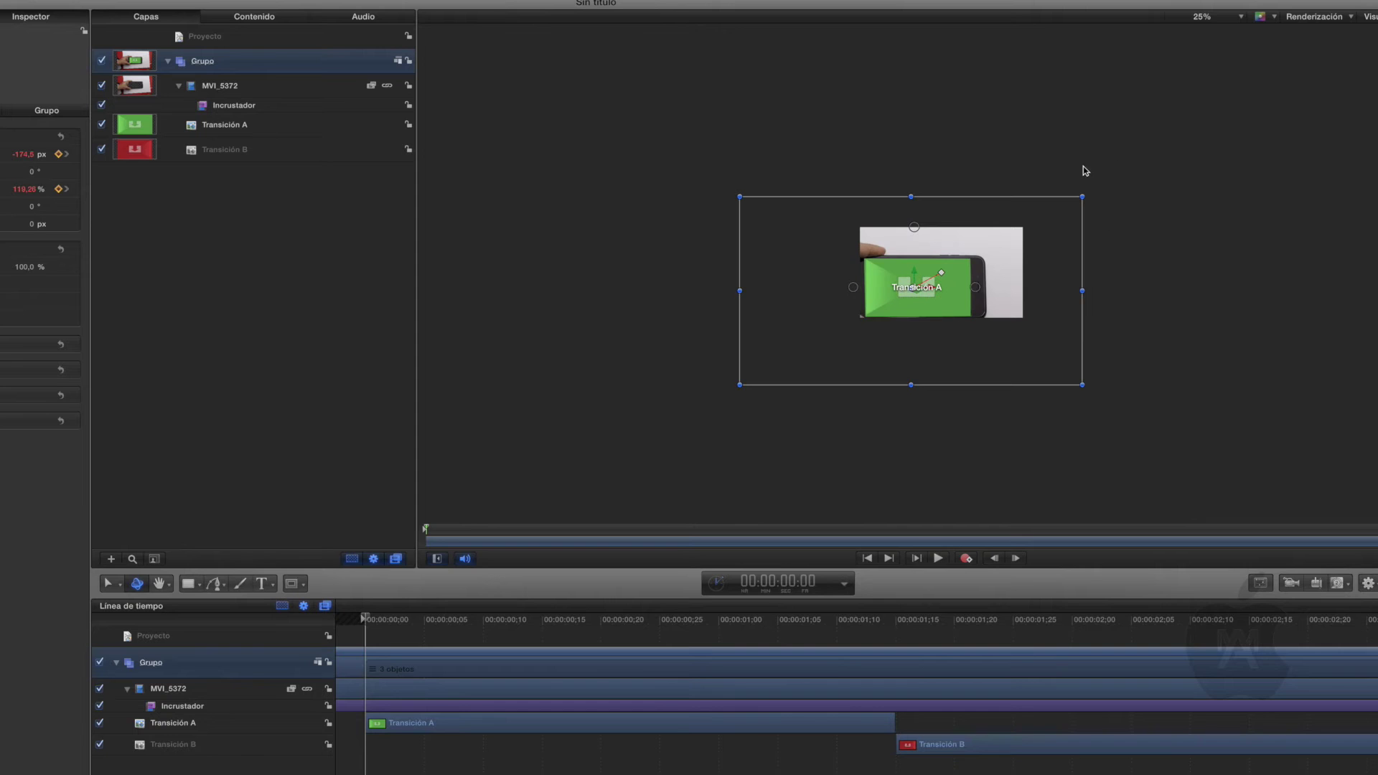
pyautogui.moveTo(1079, 193); pyautogui.dragTo(1131, 153)
pyautogui.moveTo(739, 384); pyautogui.dragTo(702, 413)
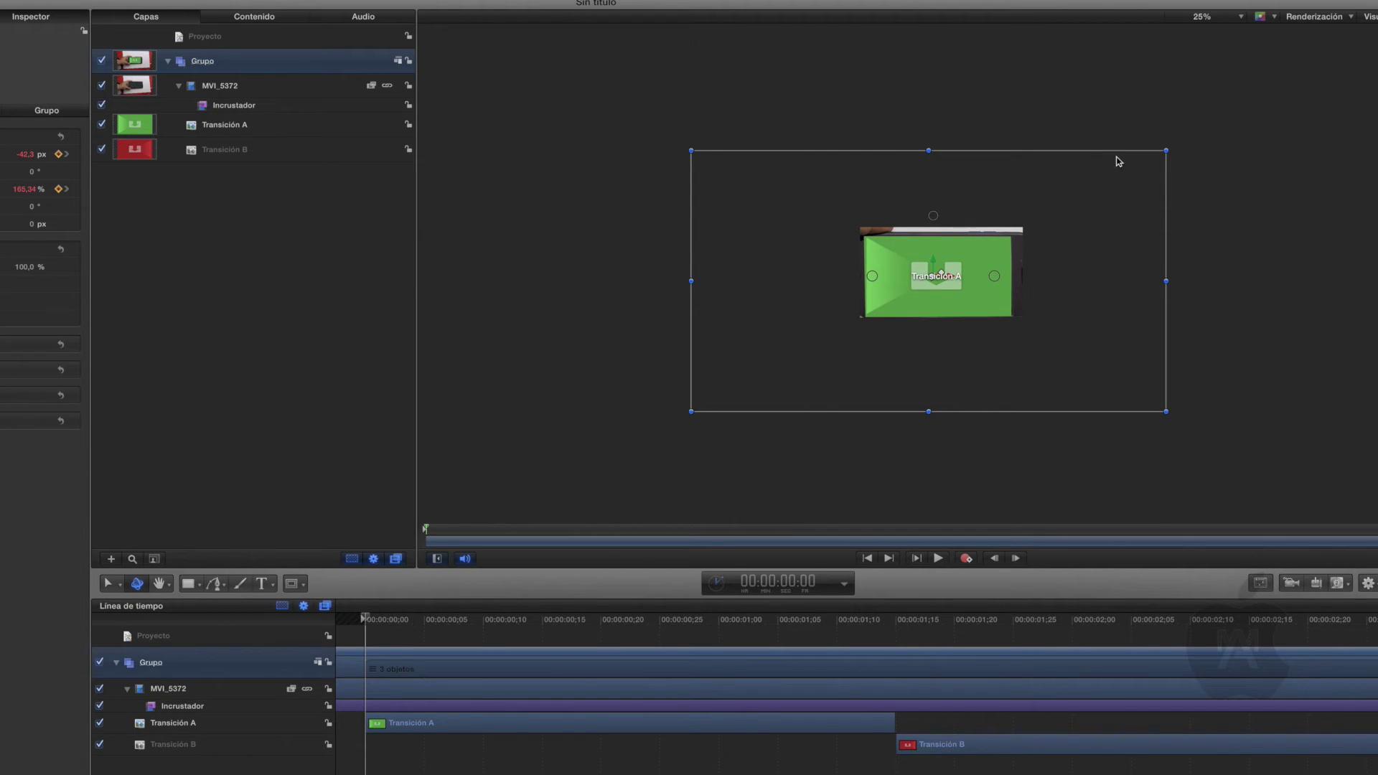
pyautogui.moveTo(1170, 150); pyautogui.dragTo(1185, 140)
pyautogui.moveTo(700, 409); pyautogui.dragTo(672, 422)
pyautogui.moveTo(1185, 143); pyautogui.dragTo(1197, 134)
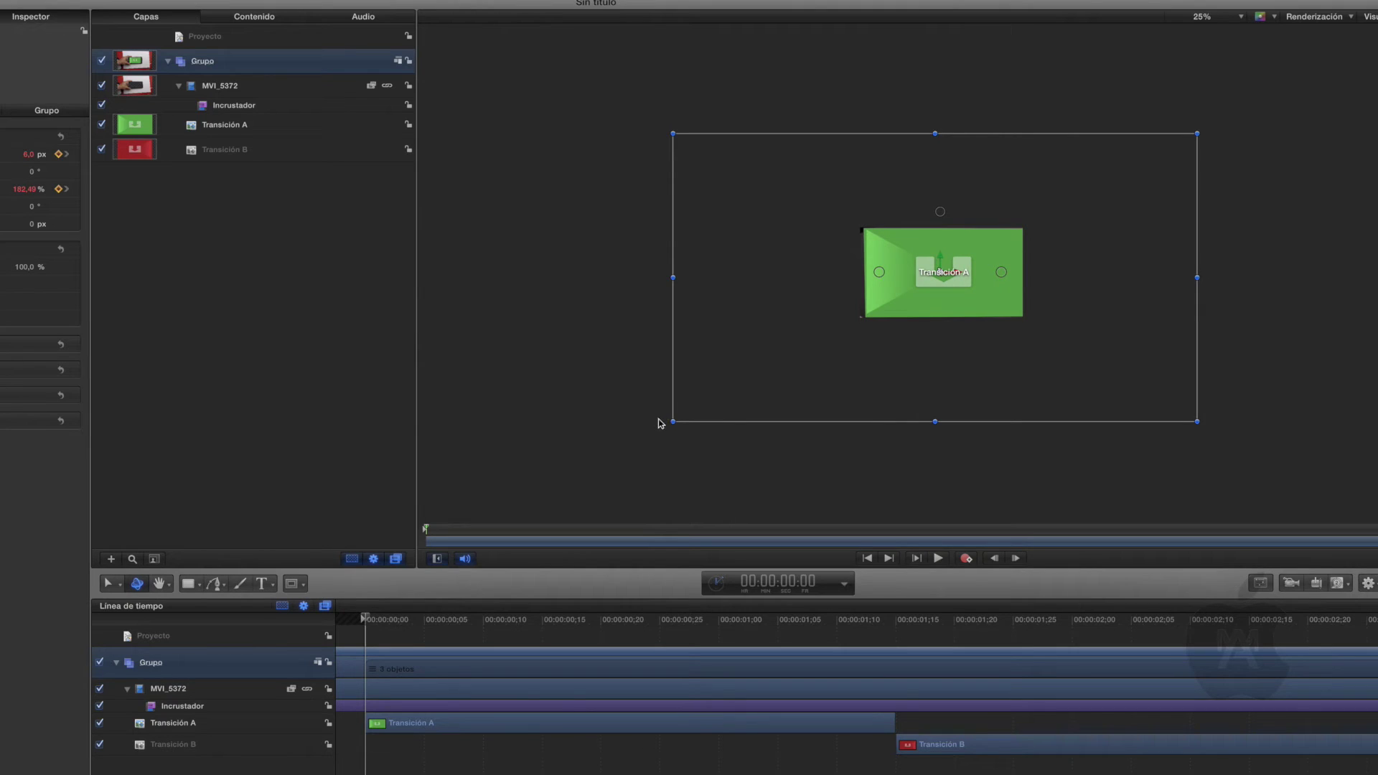
# At 00:00:02:29, scale up Grupo until Transición B on the phone's screen fills the frame, and play the animation from the start
pyautogui.press('space')
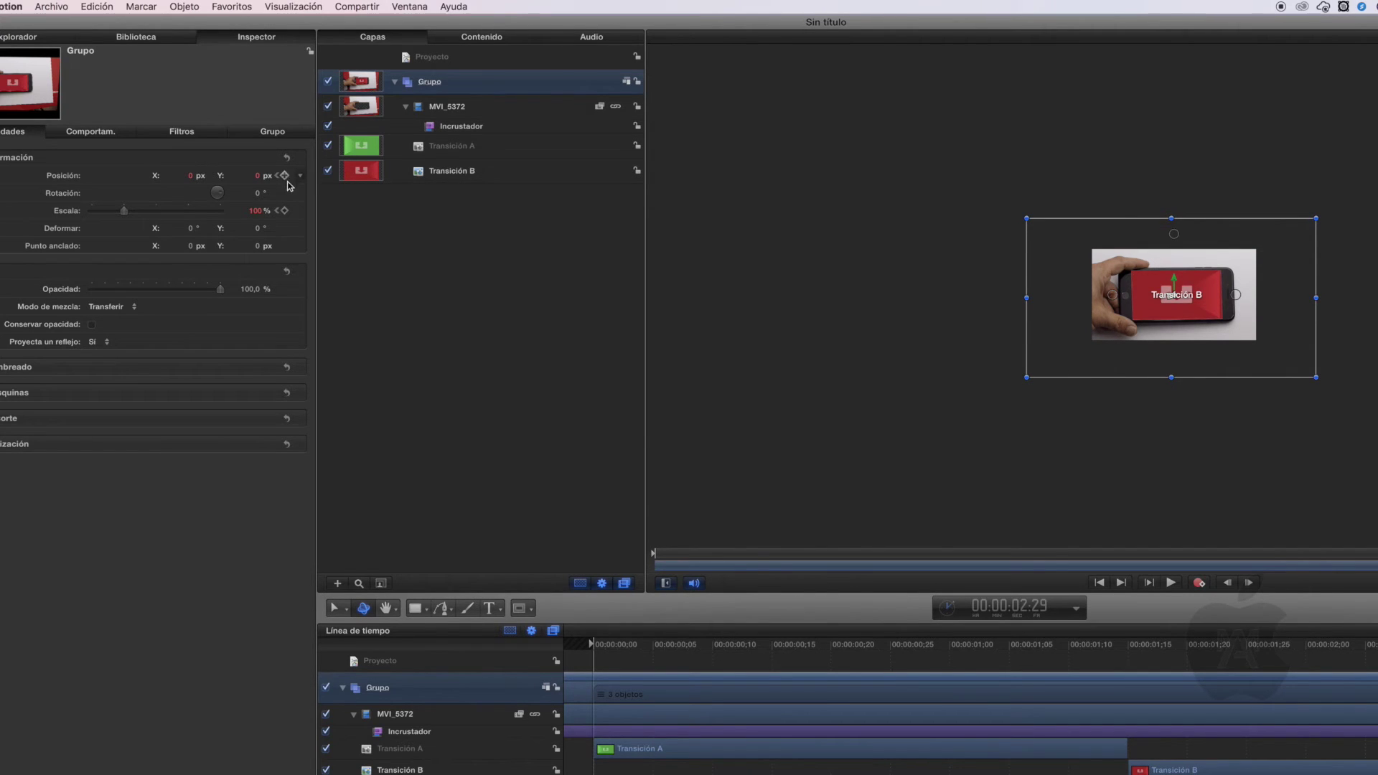
pyautogui.moveTo(1026, 378); pyautogui.dragTo(976, 415)
pyautogui.moveTo(1314, 219); pyautogui.dragTo(1377, 171)
pyautogui.moveTo(963, 412); pyautogui.dragTo(924, 440)
pyautogui.moveTo(1376, 170); pyautogui.dragTo(1377, 155)
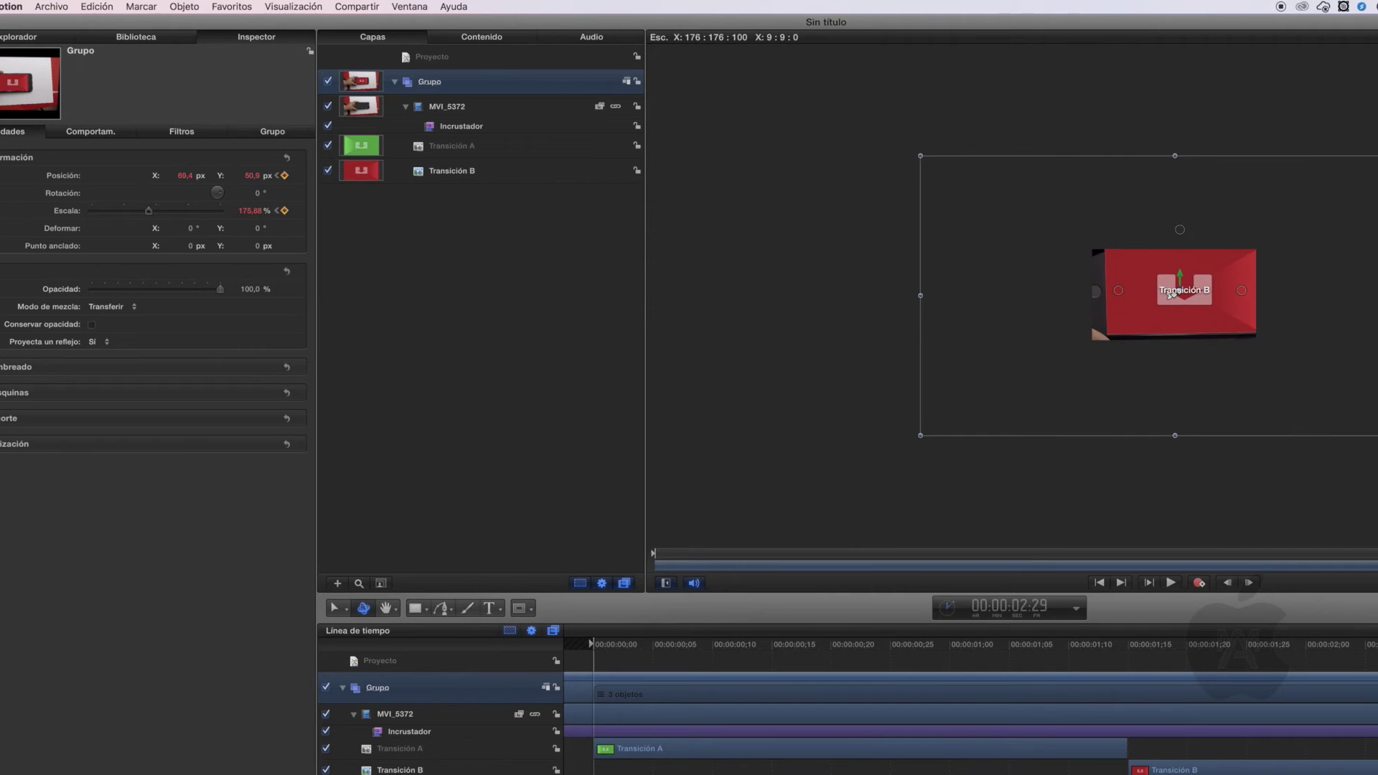
pyautogui.moveTo(920, 434); pyautogui.dragTo(899, 447)
pyautogui.moveTo(1377, 155); pyautogui.dragTo(1377, 153)
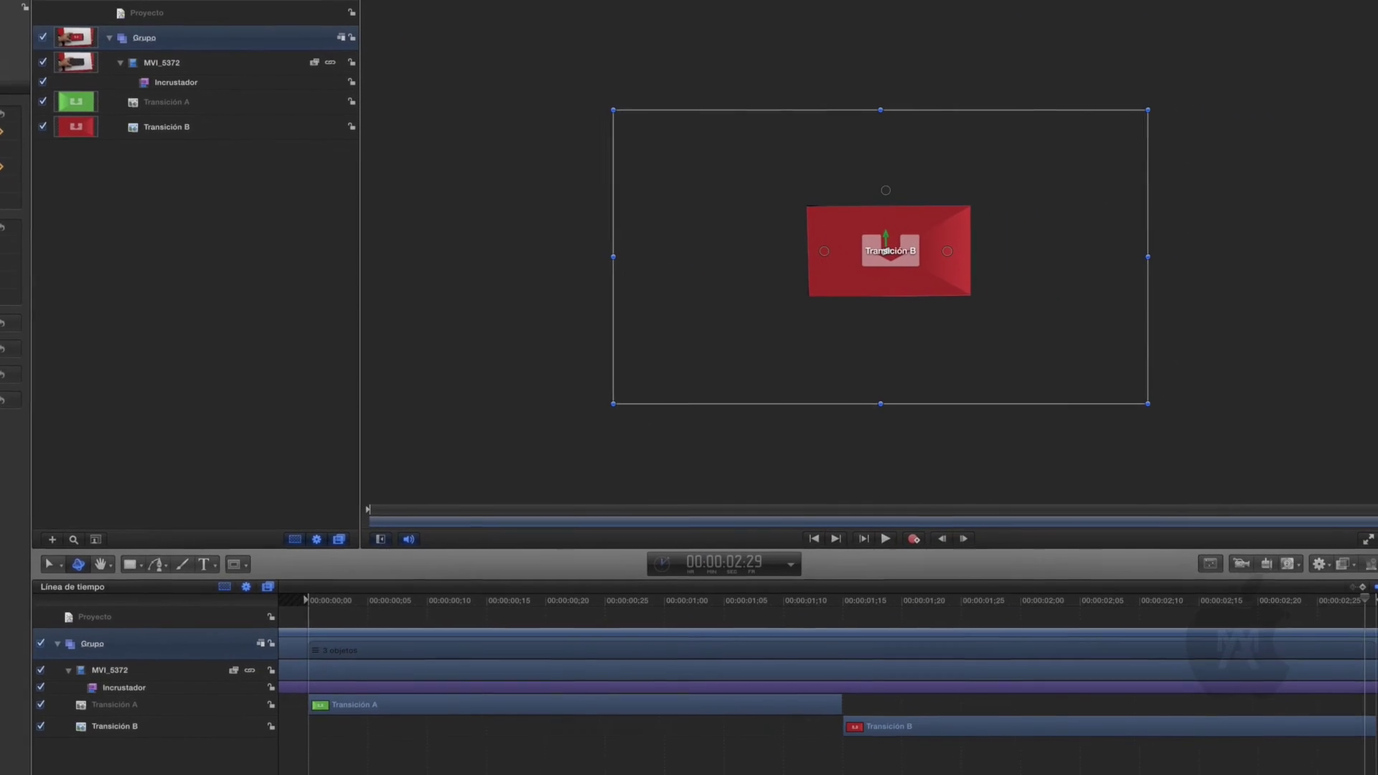
pyautogui.click(809, 538)
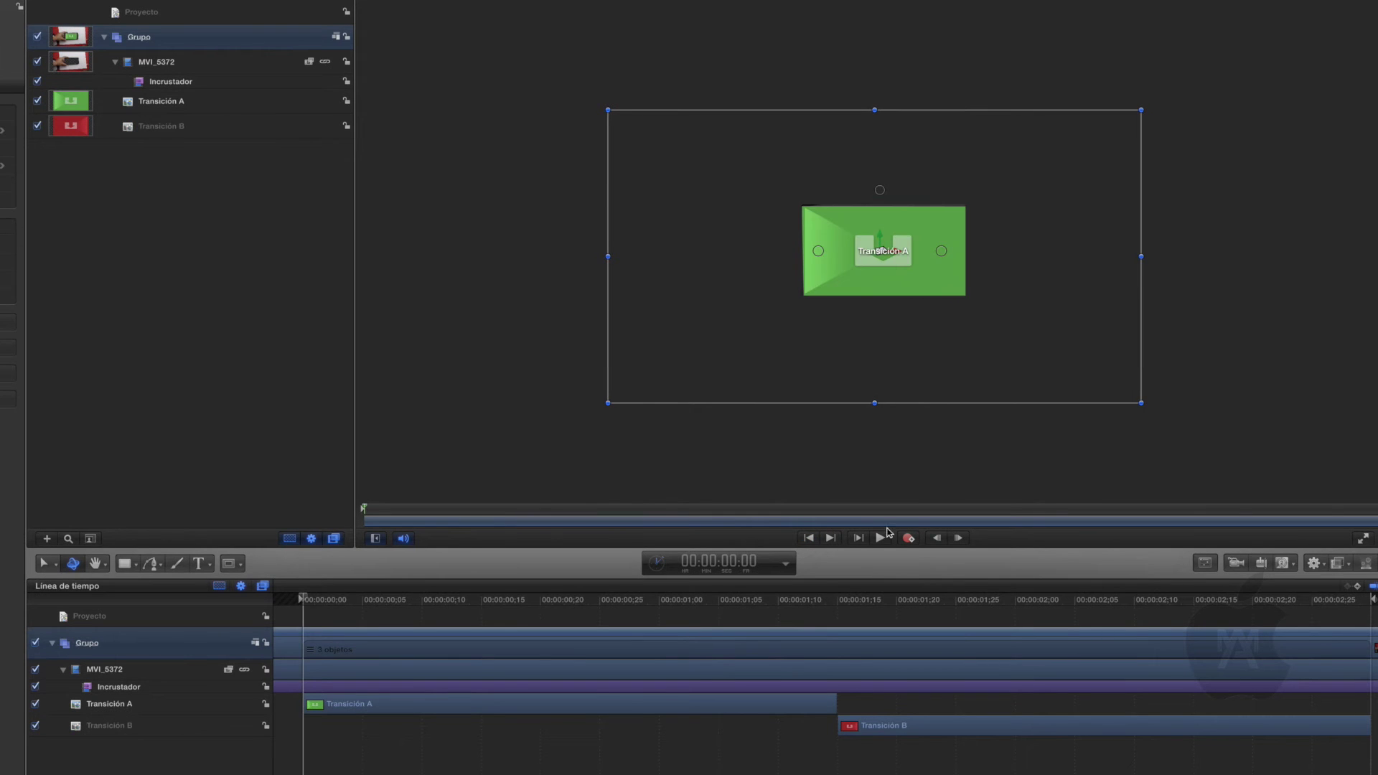
pyautogui.click(878, 539)
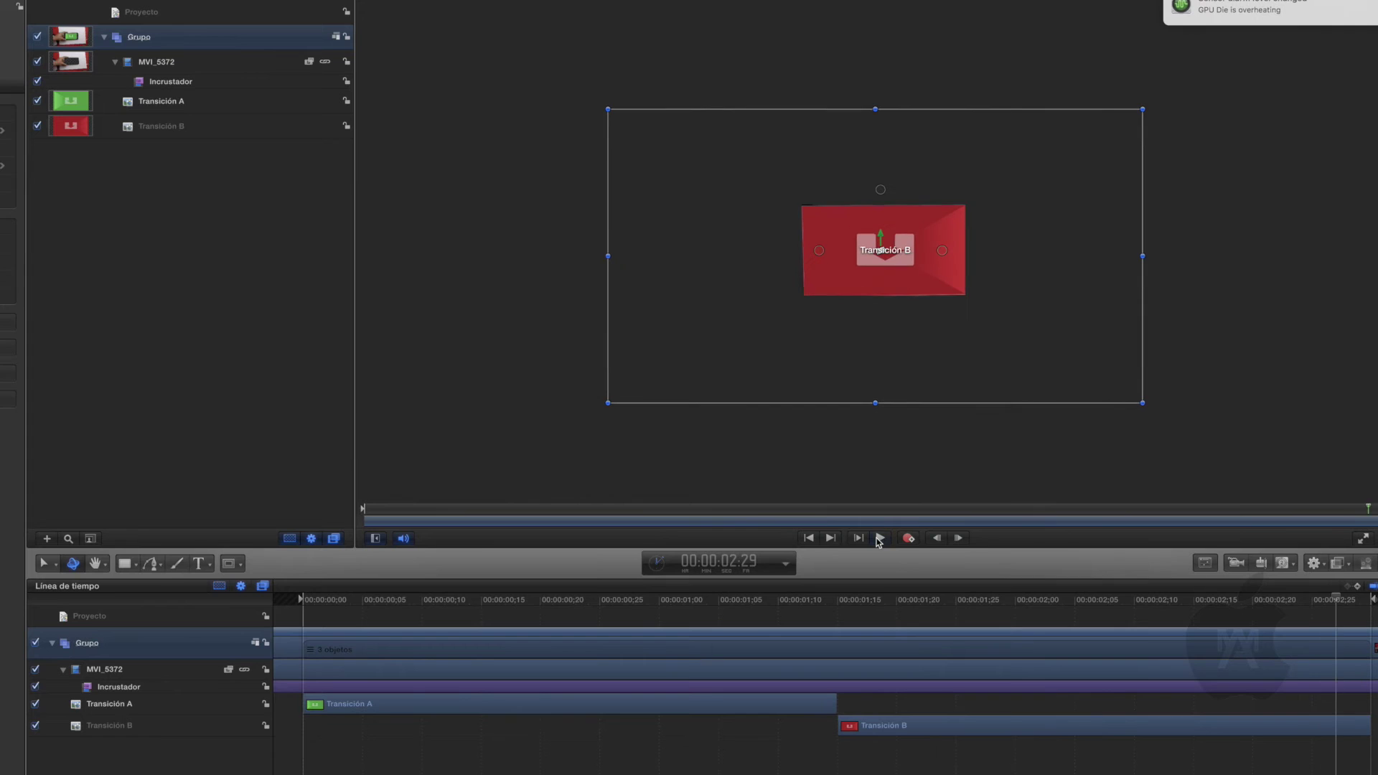
# Keyframe Transición A's position at 00:00:01:11, and set its X position to -1053,4 px at 00:00:01:14
pyautogui.click(779, 602)
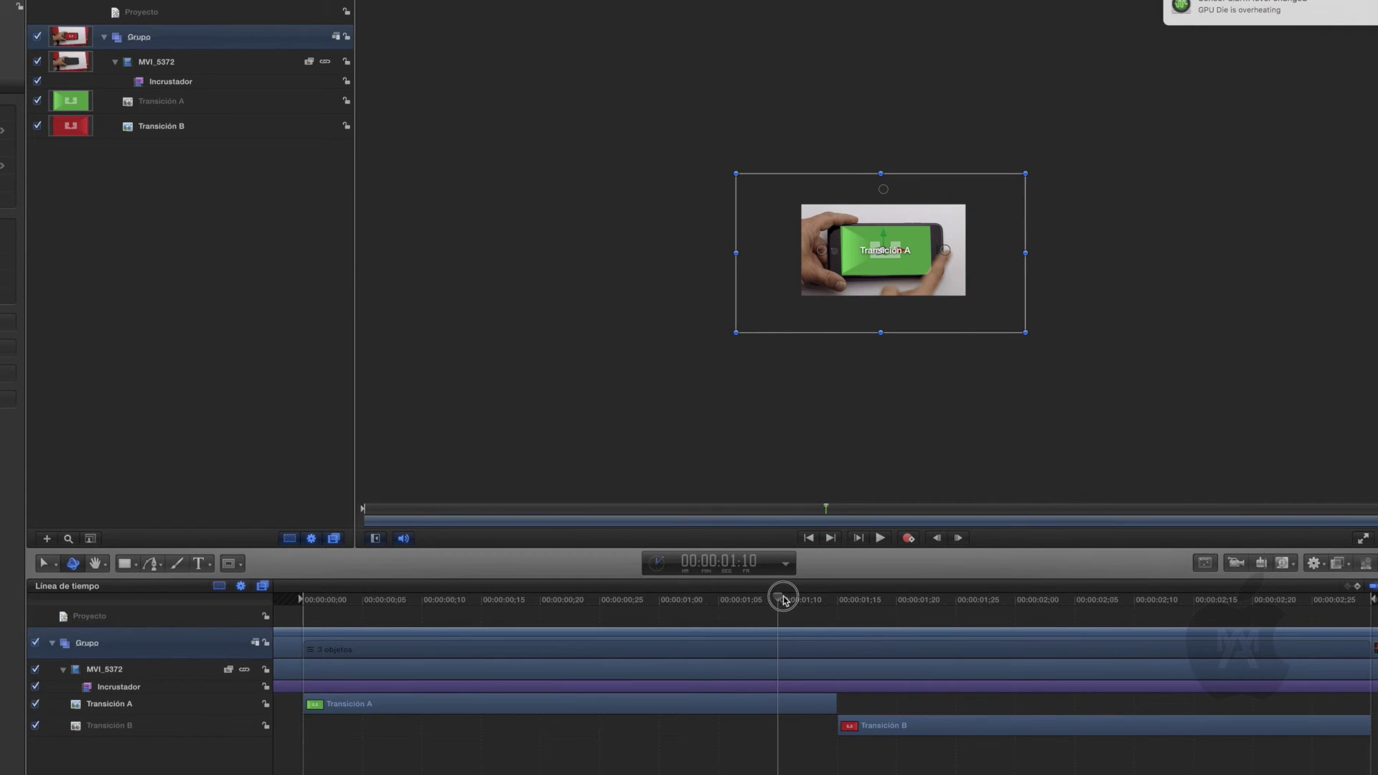
pyautogui.press('Right')
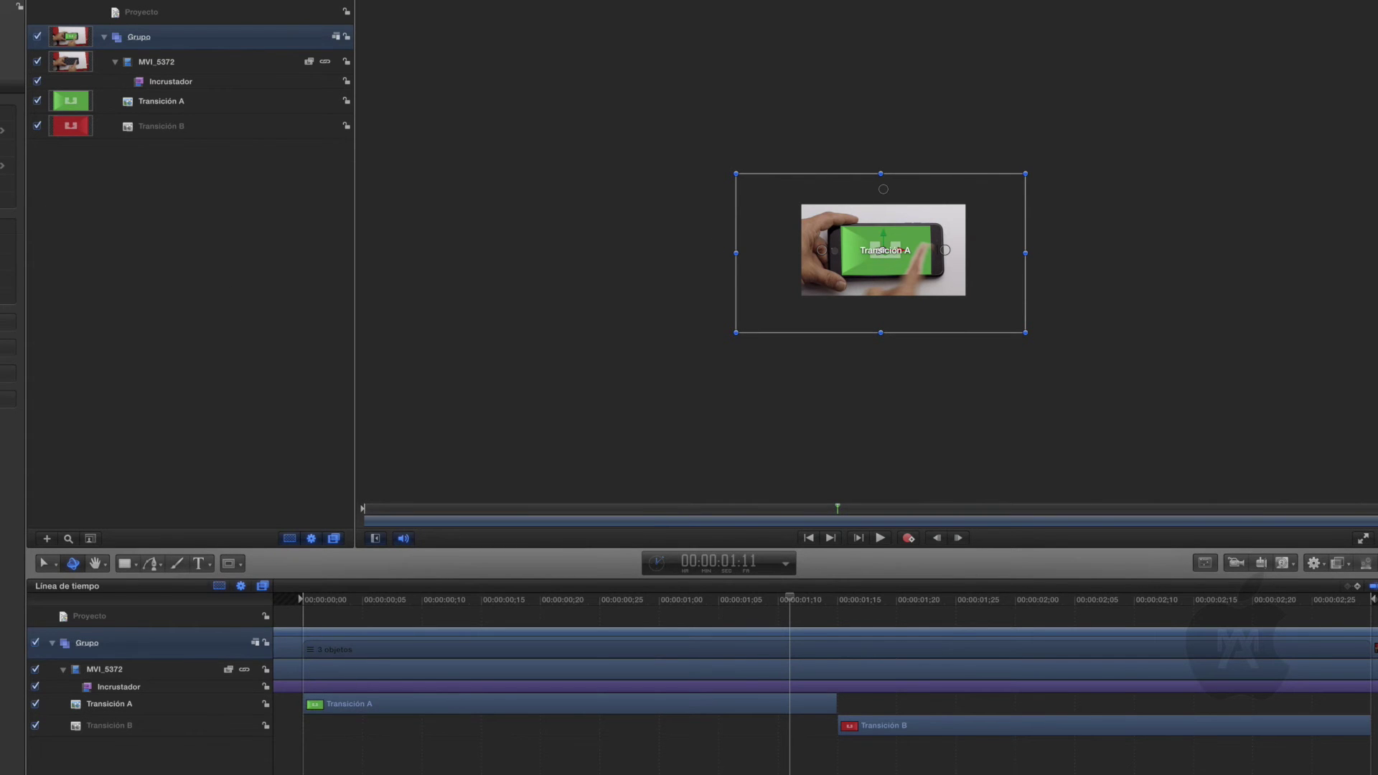
pyautogui.click(150, 709)
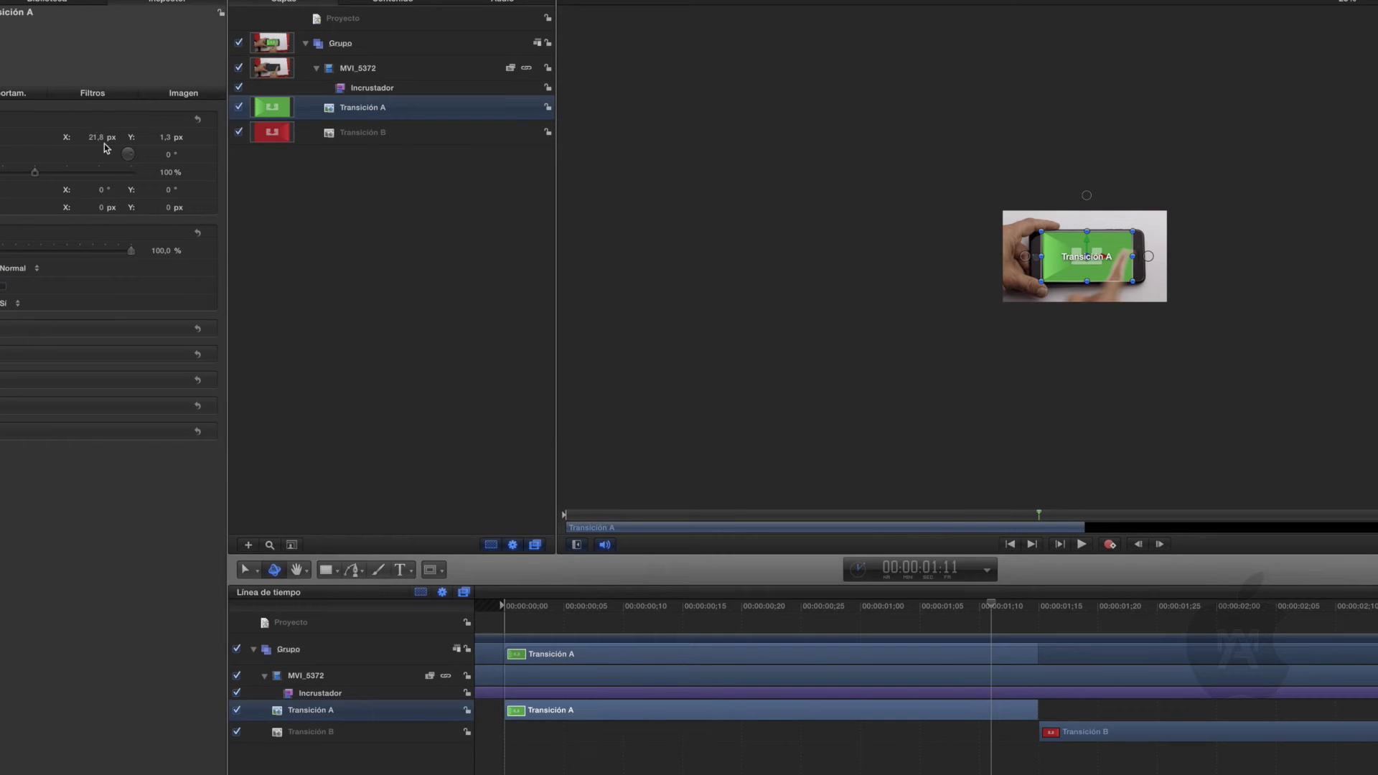
pyautogui.click(195, 137)
pyautogui.moveTo(995, 601); pyautogui.dragTo(1038, 603)
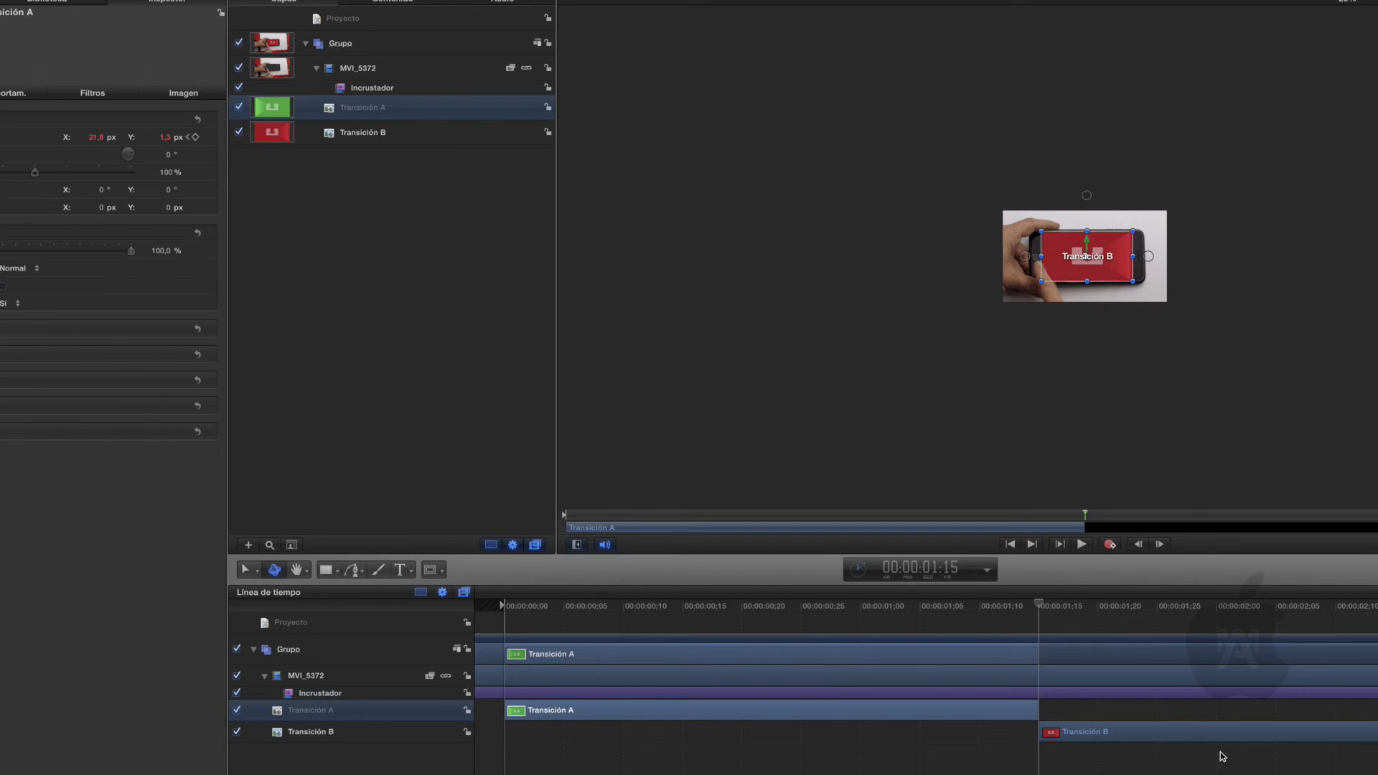
pyautogui.press('Left')
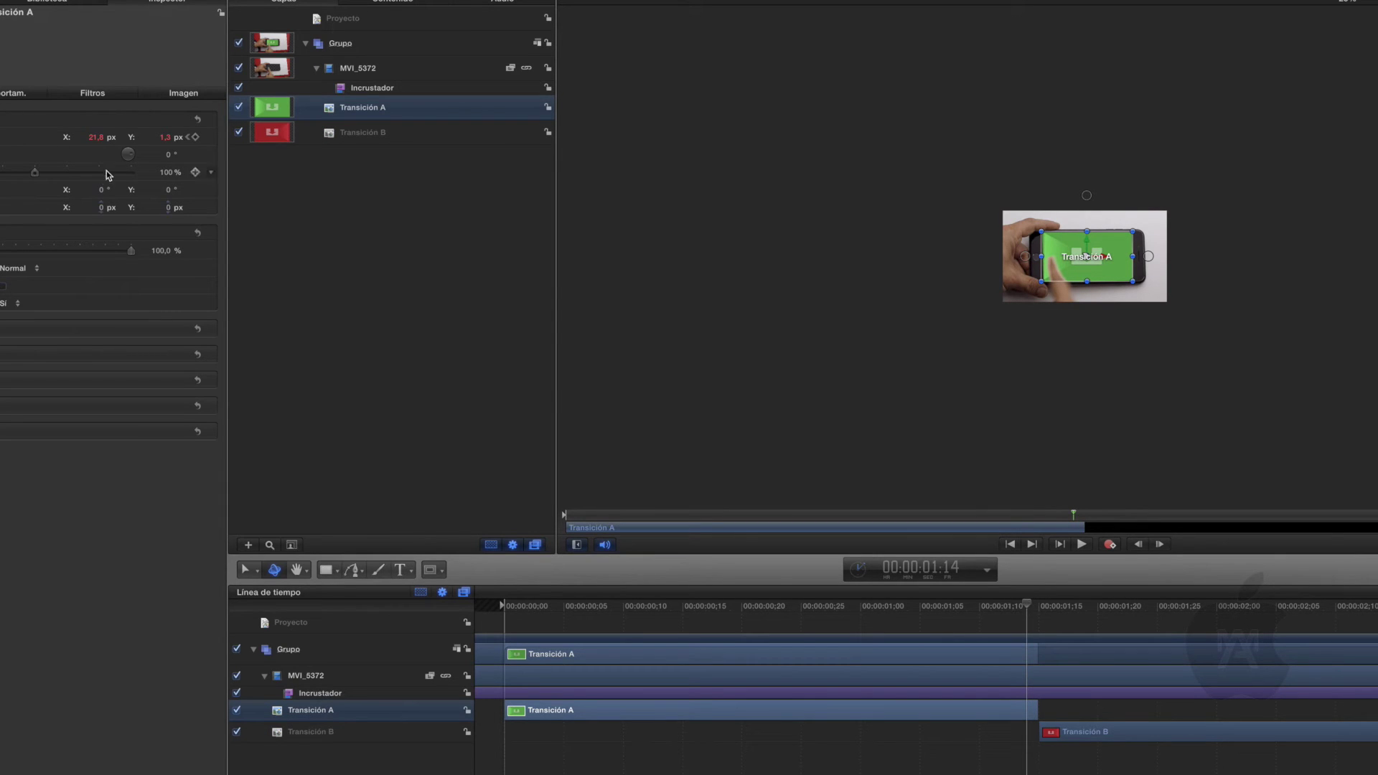
pyautogui.click(93, 140)
pyautogui.moveTo(93, 140)
pyautogui.mouseDown()
pyautogui.moveTo(65, 139)
pyautogui.moveTo(90, 143)
pyautogui.mouseUp()
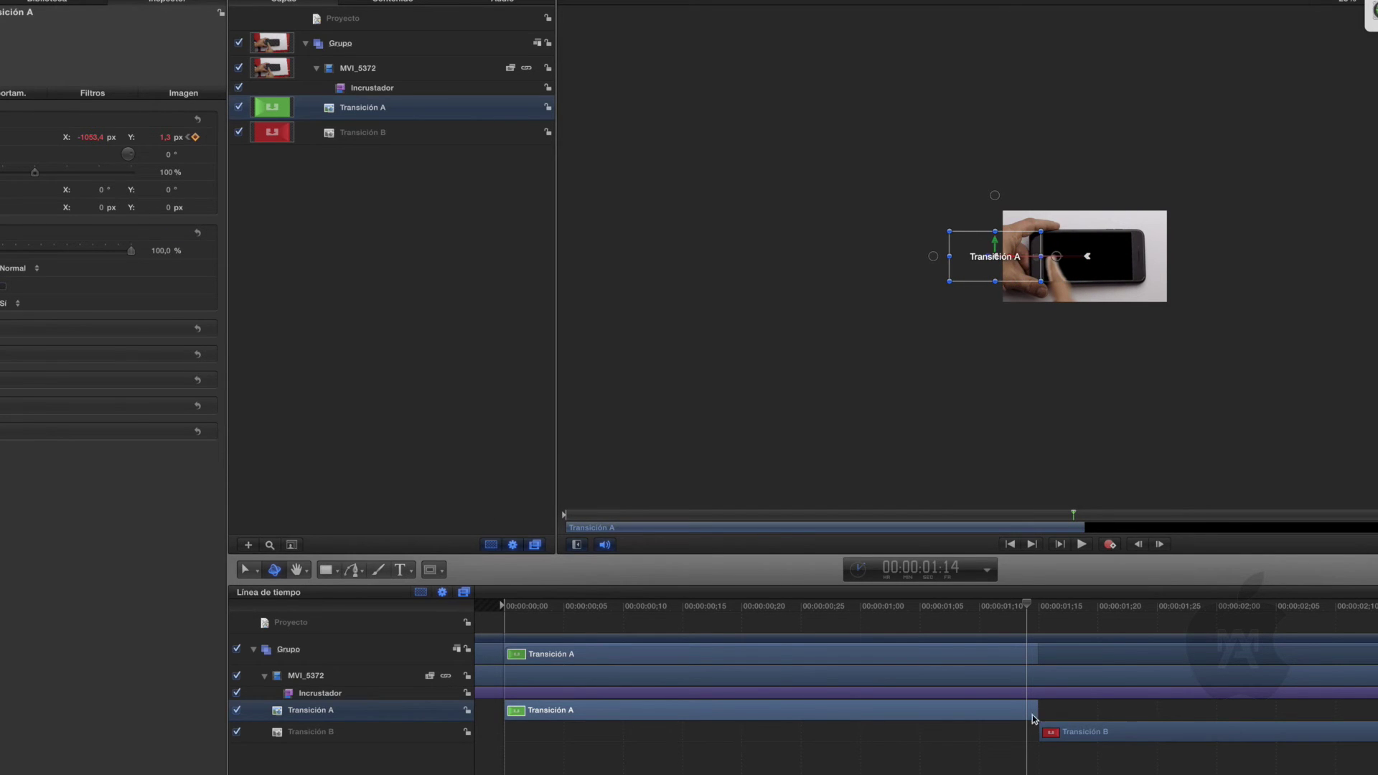
# Extend the start of Transición B back to 00:00:01:11 so it lies behind Transición A during the finger swipe
pyautogui.moveTo(1029, 605); pyautogui.dragTo(992, 605)
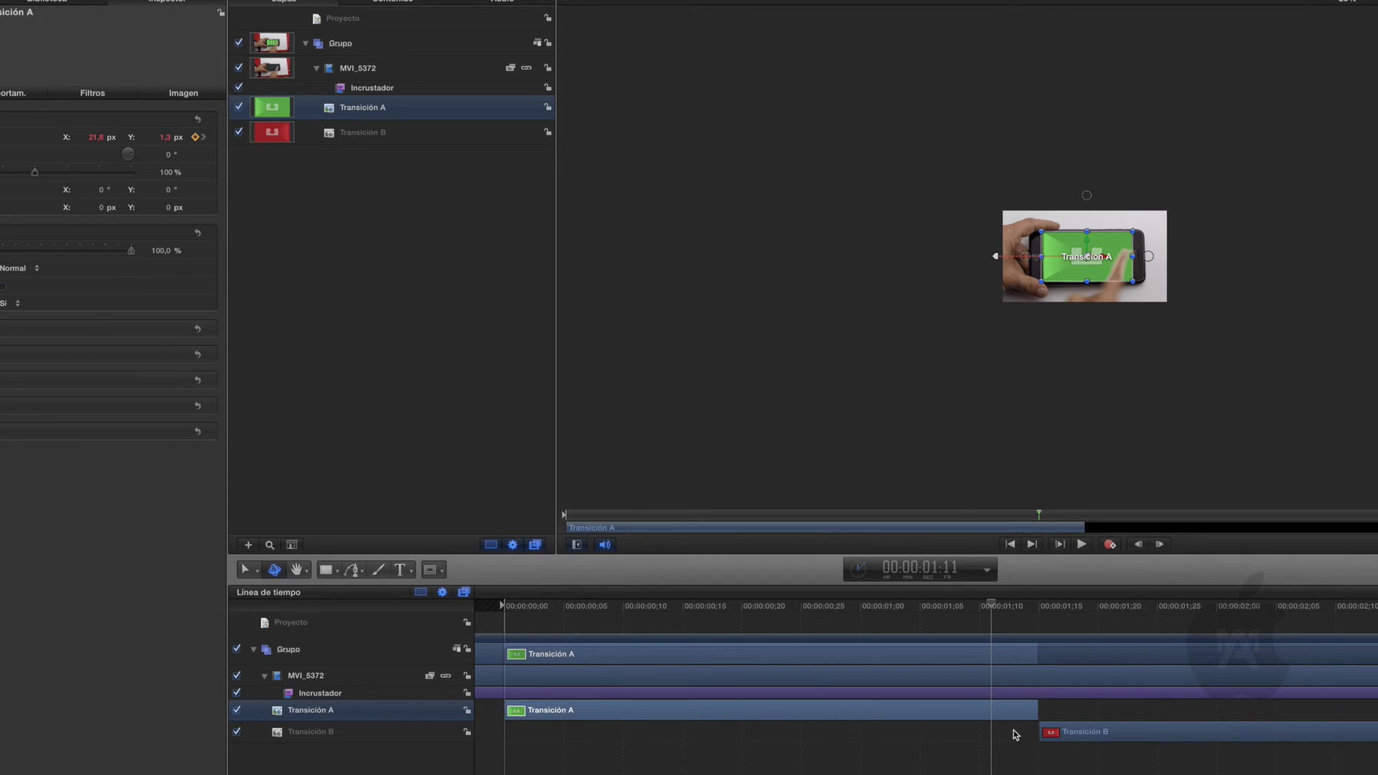
pyautogui.moveTo(1041, 730); pyautogui.dragTo(995, 731)
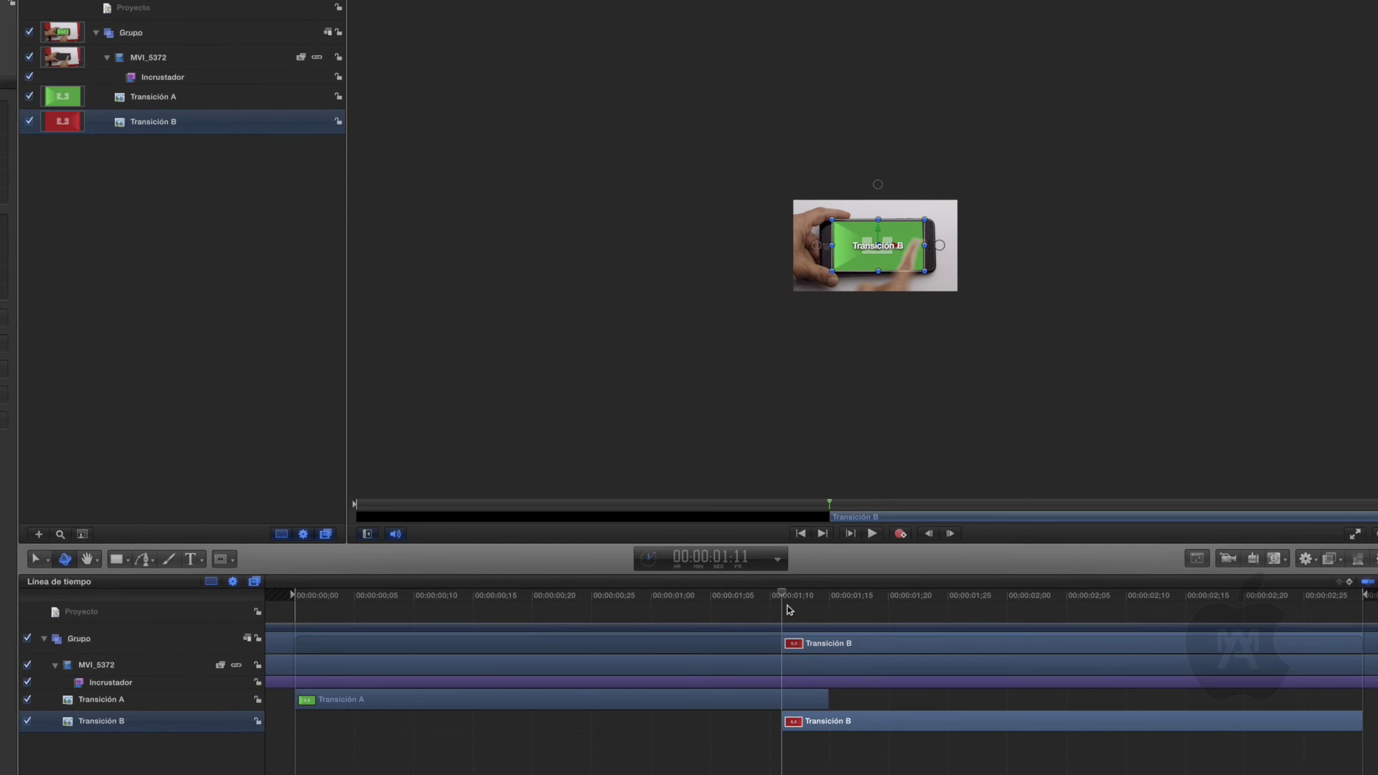
pyautogui.moveTo(784, 594)
pyautogui.mouseDown()
pyautogui.moveTo(754, 595)
pyautogui.moveTo(829, 604)
pyautogui.moveTo(784, 603)
pyautogui.moveTo(804, 605)
pyautogui.moveTo(794, 596)
pyautogui.mouseUp()
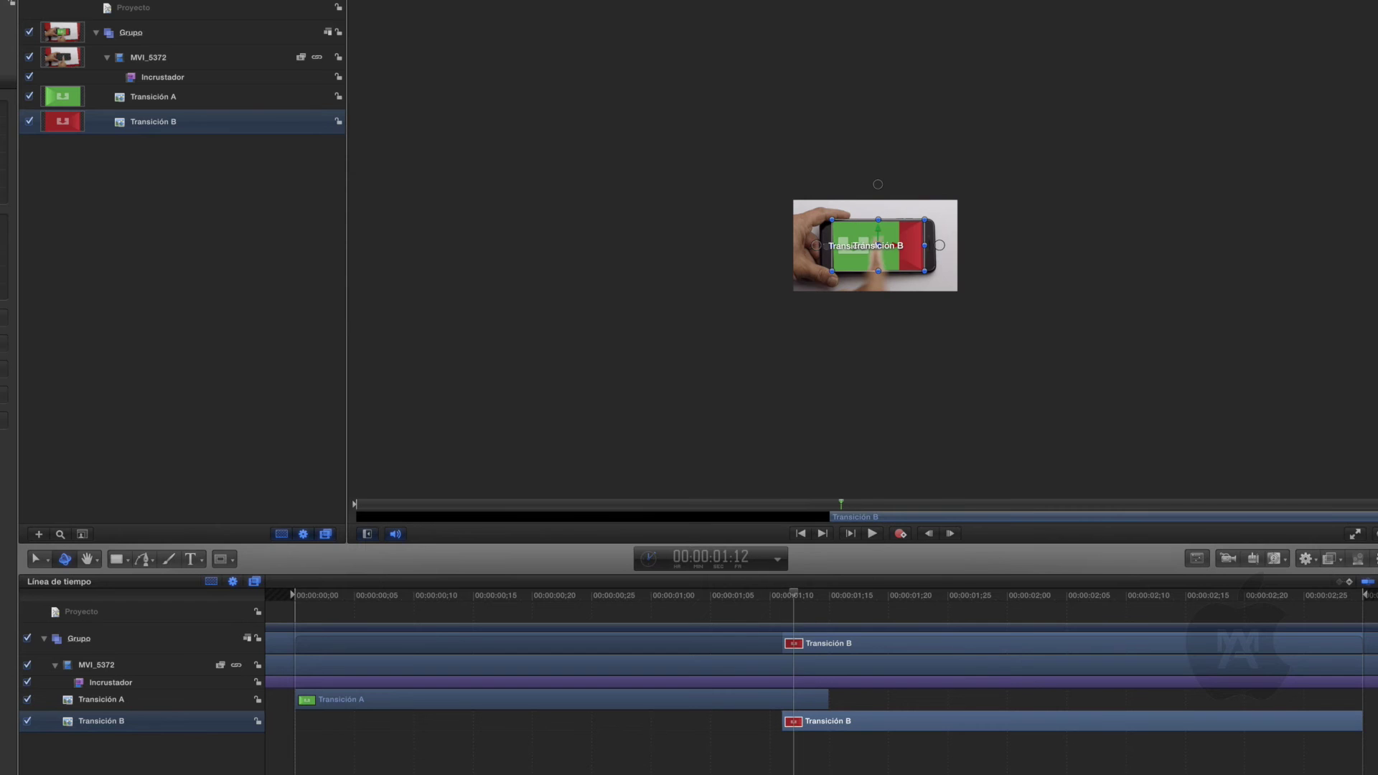
# Examine the finger swipe around 00:00:01:12 to 00:00:01:15 at a larger viewer size, and play the whole transition from the start
pyautogui.click(1169, 21)
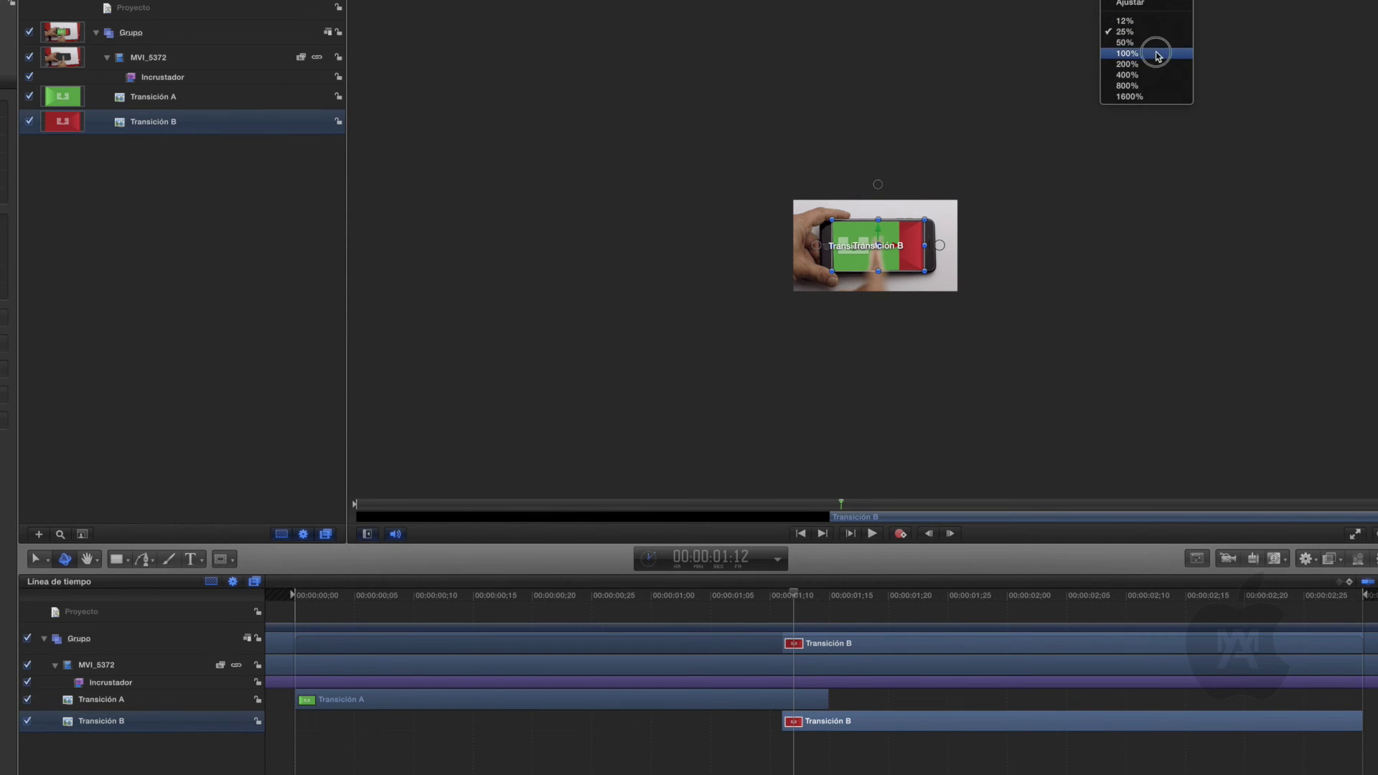
pyautogui.click(1156, 52)
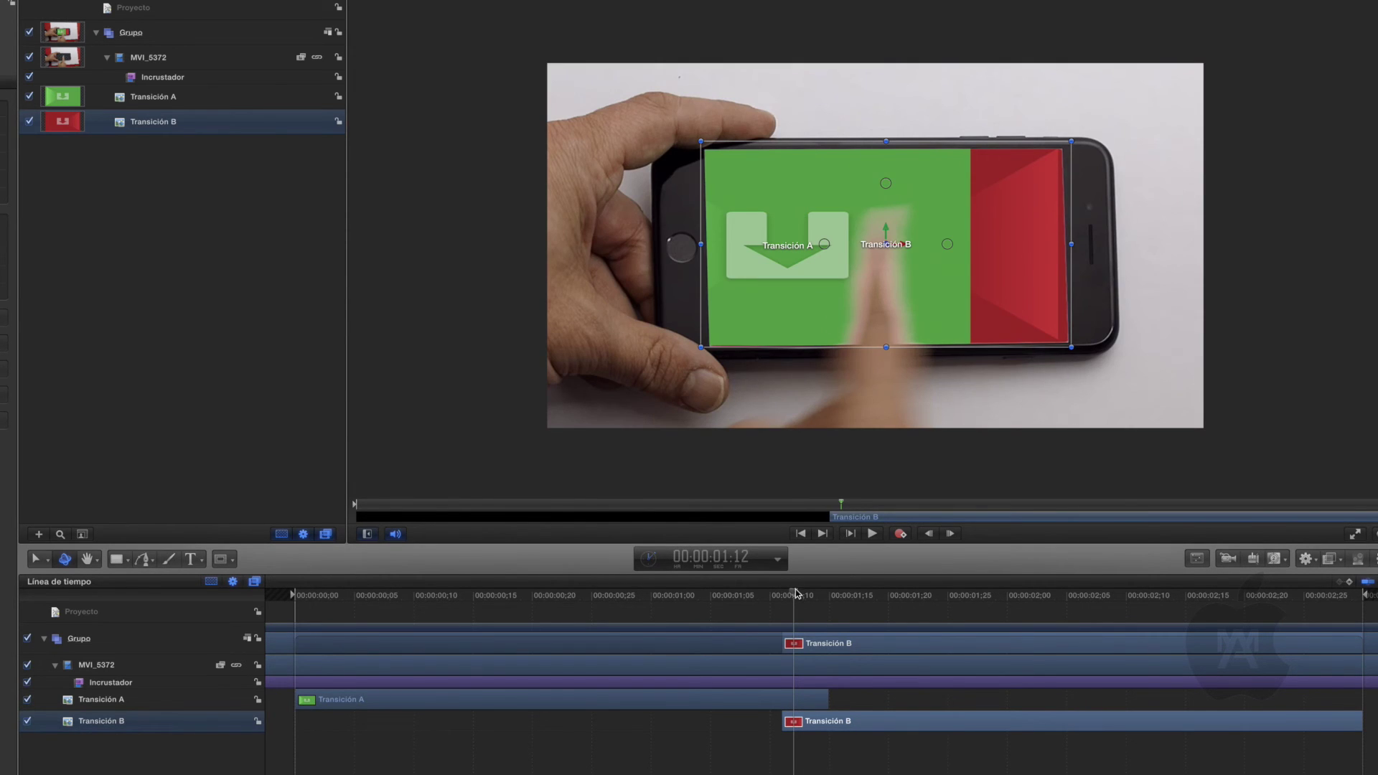
pyautogui.moveTo(794, 593)
pyautogui.mouseDown()
pyautogui.moveTo(769, 590)
pyautogui.moveTo(819, 591)
pyautogui.moveTo(769, 591)
pyautogui.moveTo(791, 588)
pyautogui.mouseUp()
pyautogui.moveTo(818, 588); pyautogui.dragTo(832, 588)
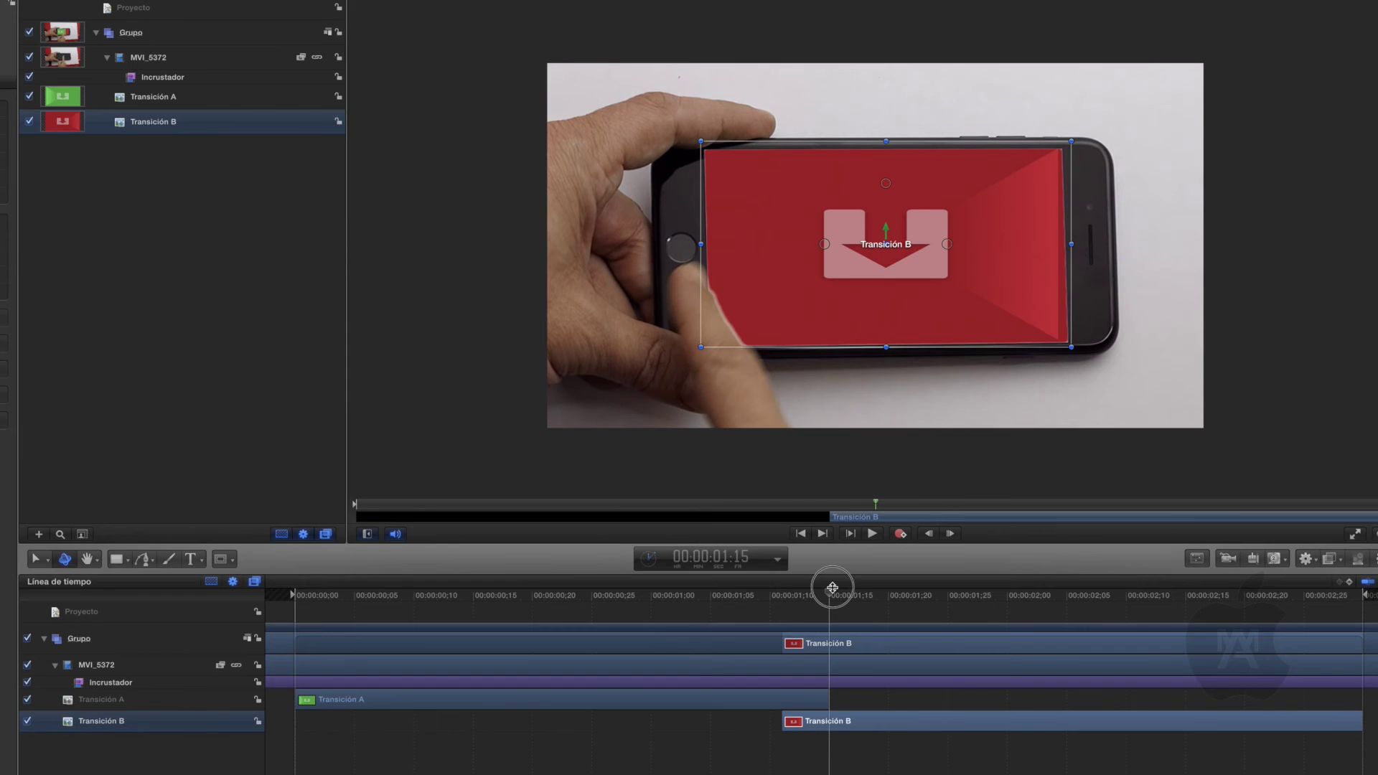
pyautogui.click(802, 534)
pyautogui.click(872, 534)
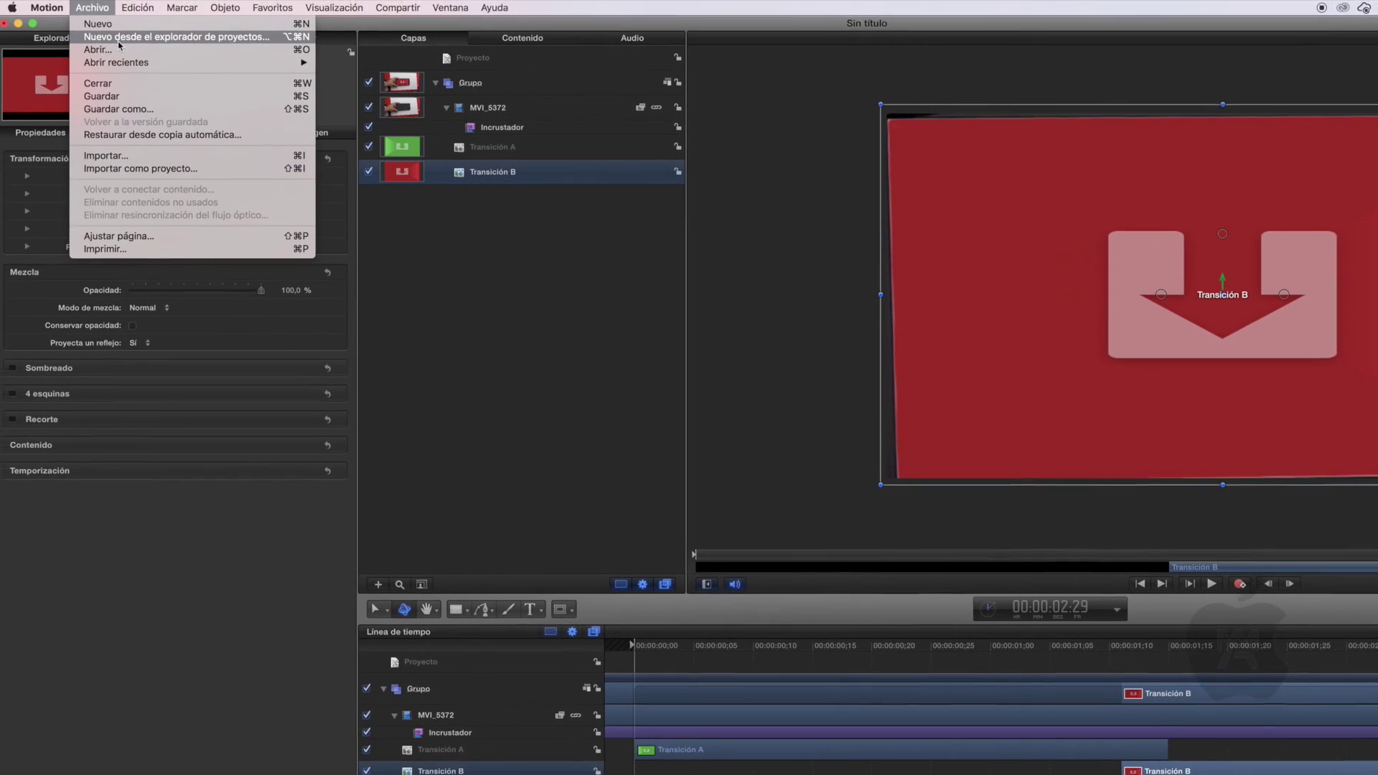
# Save the project as a transition template named Tutorial YouTube in the test category, with a preview video, and publish it
pyautogui.click(157, 111)
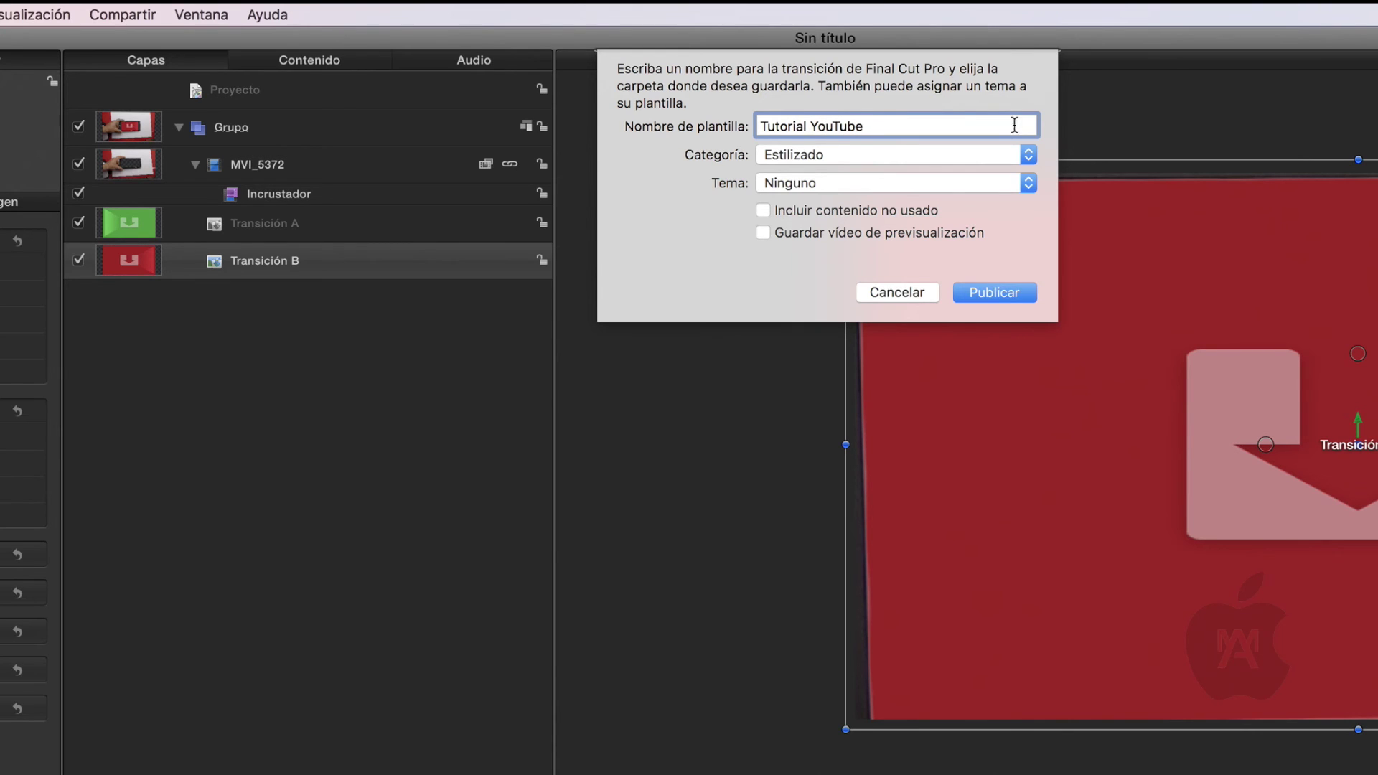
pyautogui.click(822, 156)
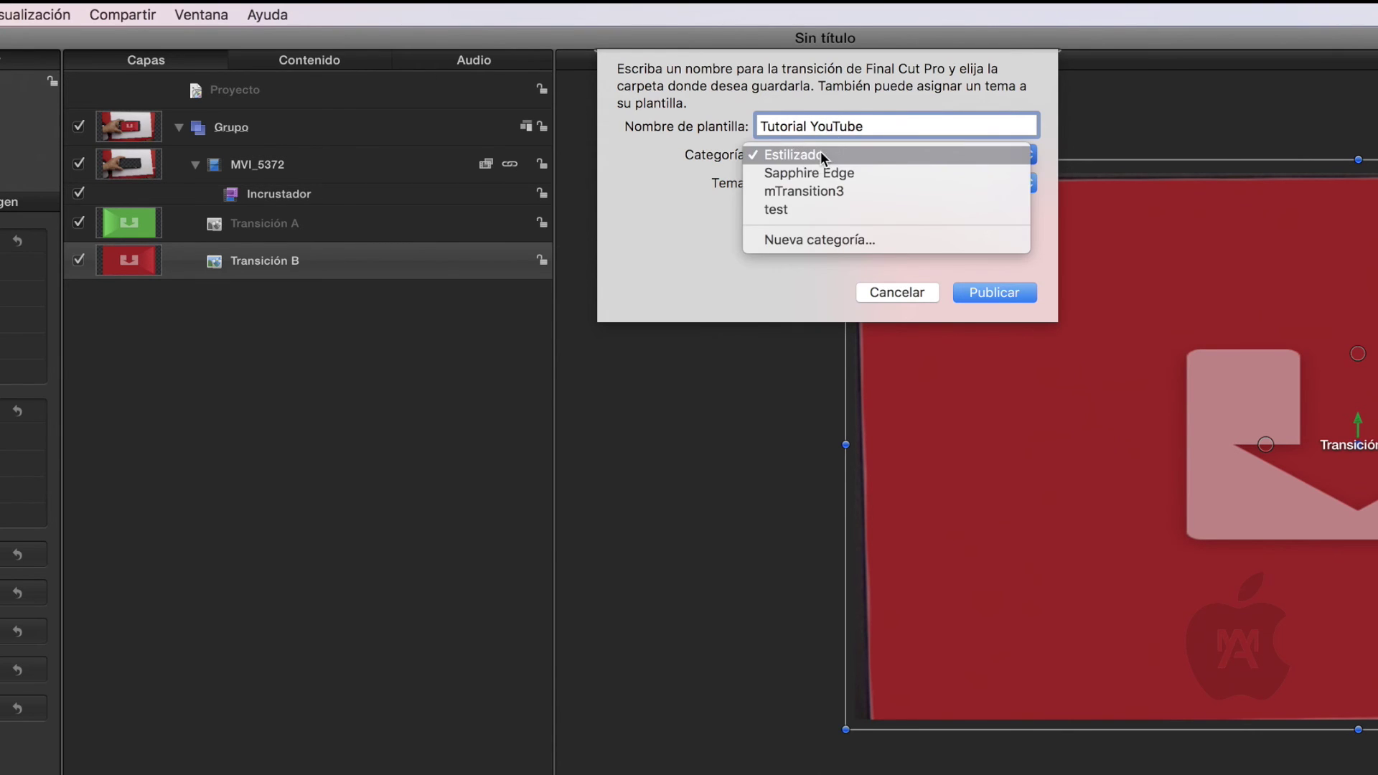
pyautogui.click(839, 214)
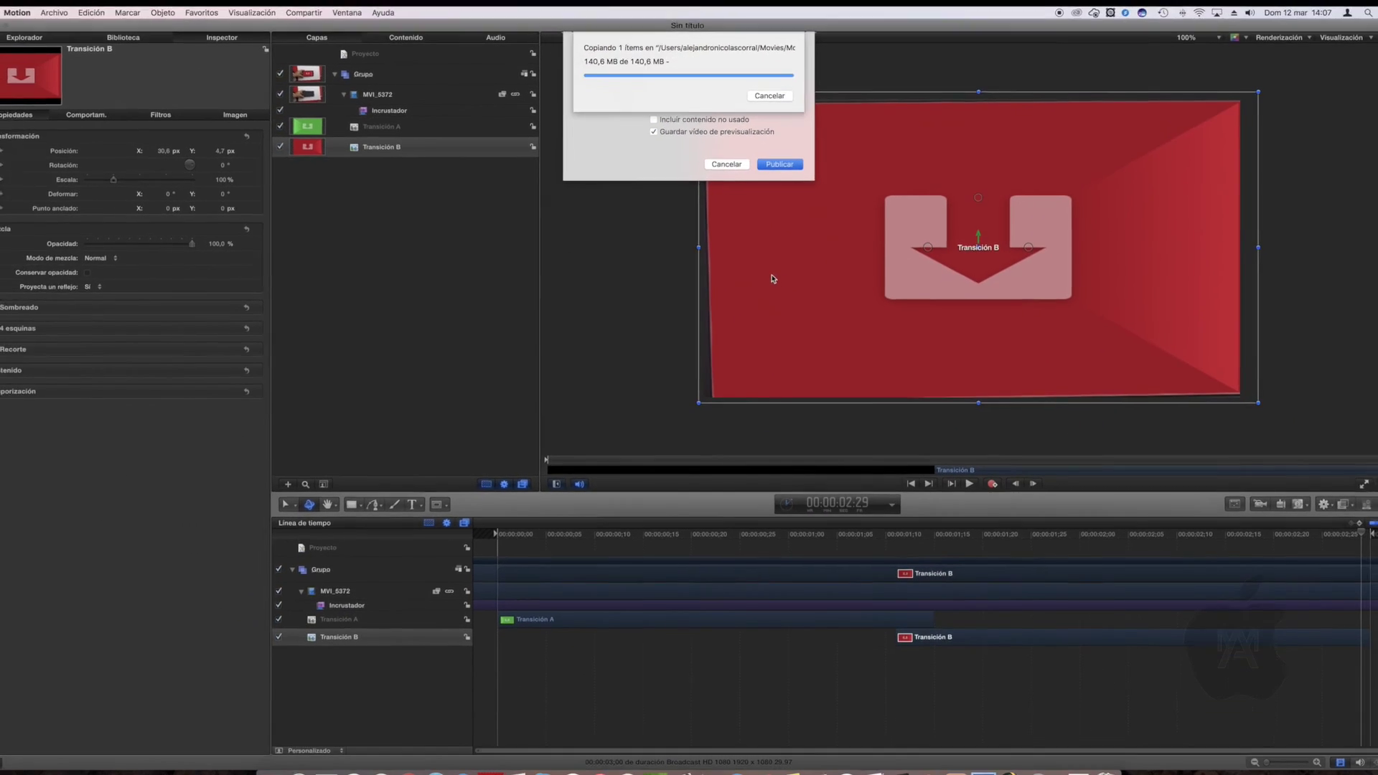
pyautogui.press('Return')
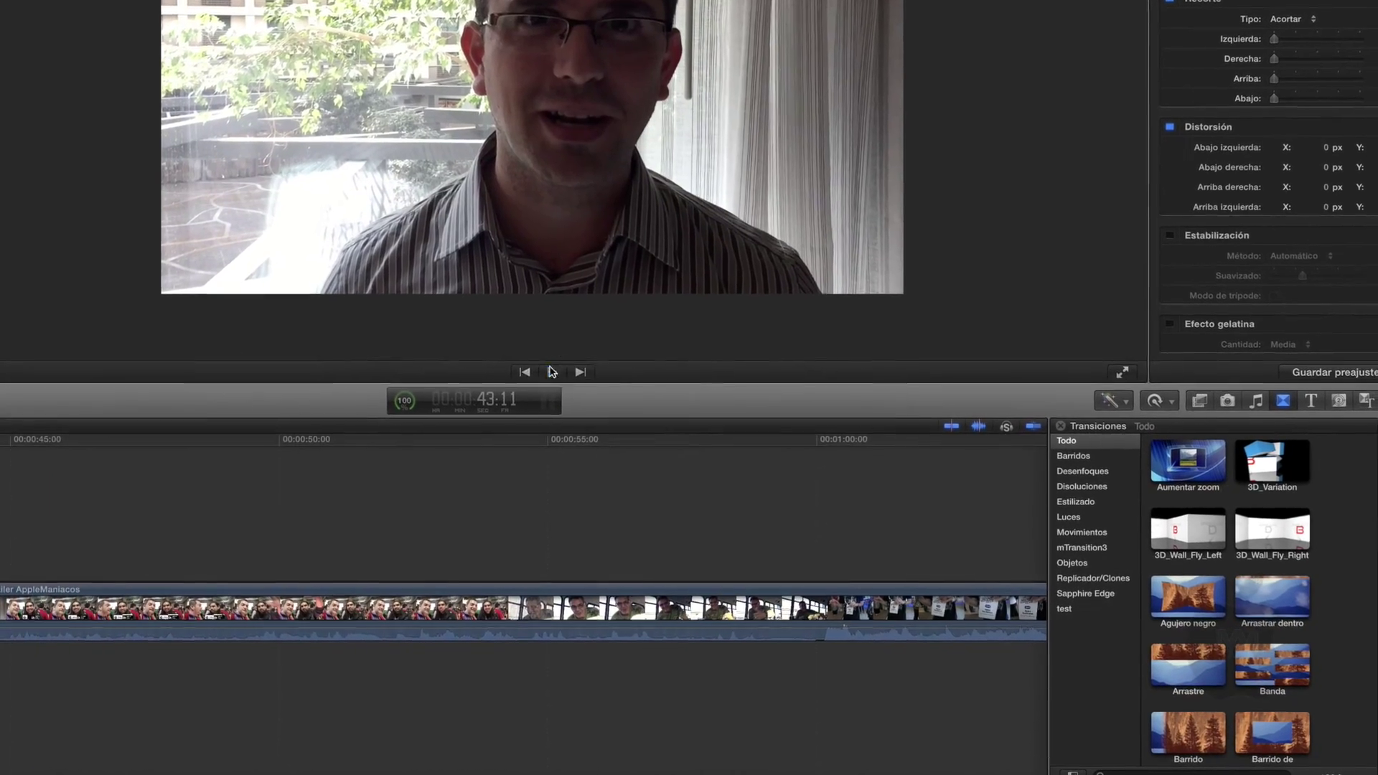
# Switch to Final Cut Pro and play the timeline around the cut between the two Trailer AppleManiacos clips
pyautogui.click(589, 384)
pyautogui.click(540, 368)
pyautogui.press('super+Tab')
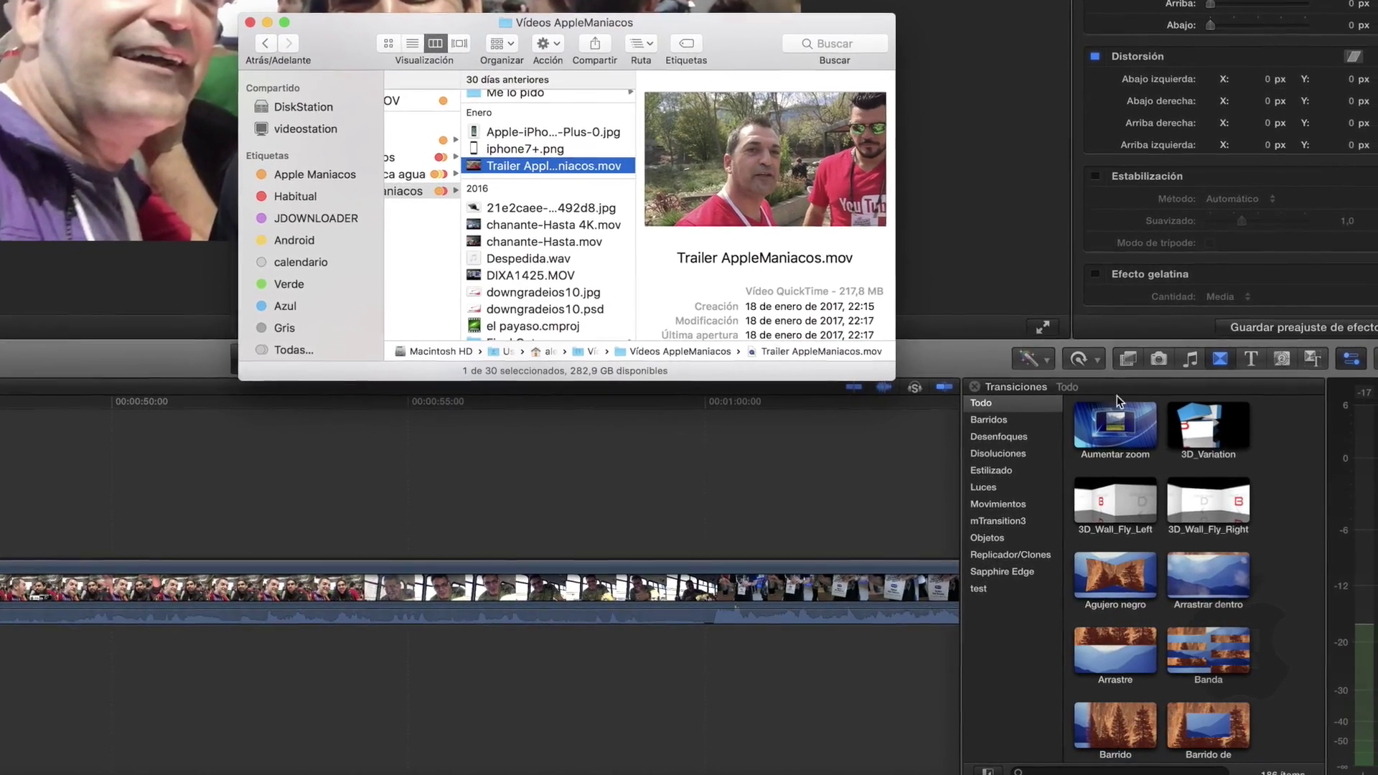
pyautogui.click(936, 364)
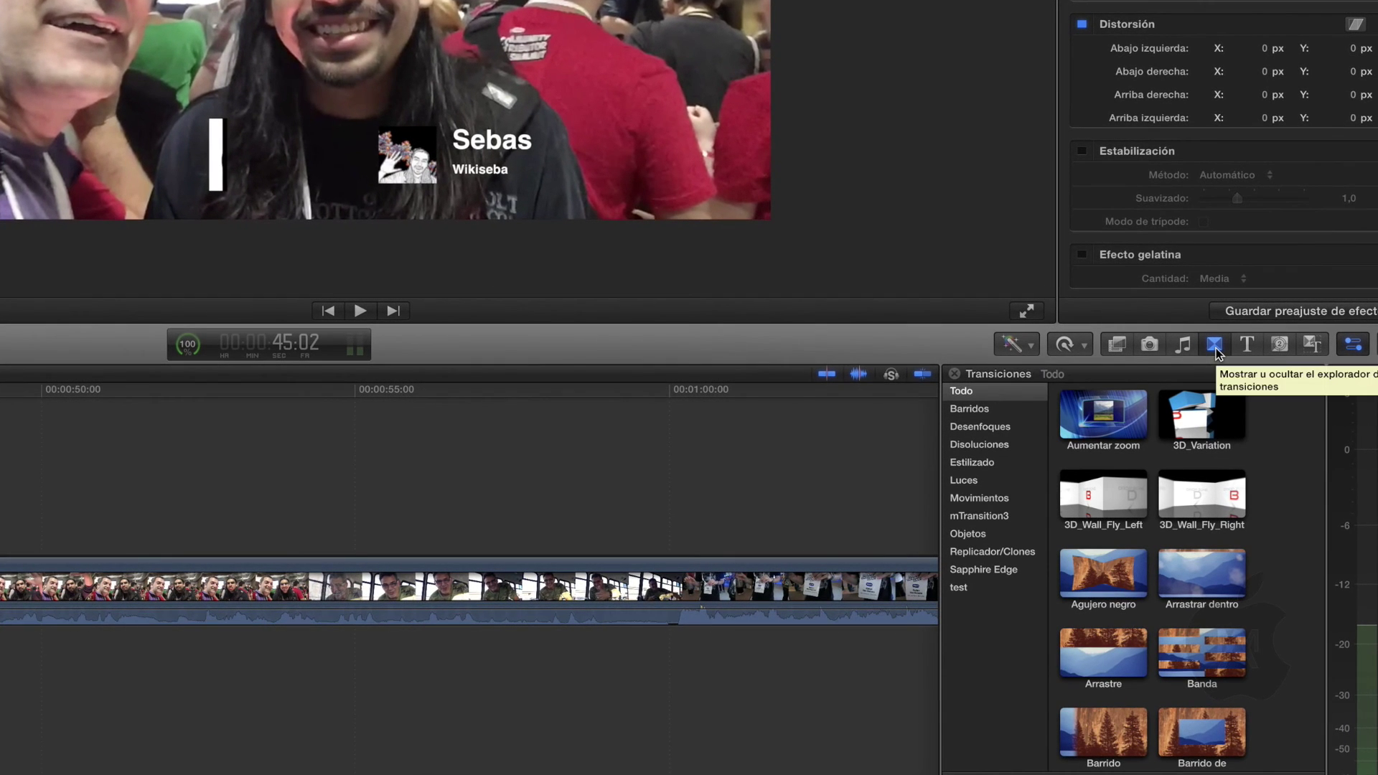
# Add the Tutorial YouTube transition from the test category at the cut between the two clips and lengthen it
pyautogui.click(959, 588)
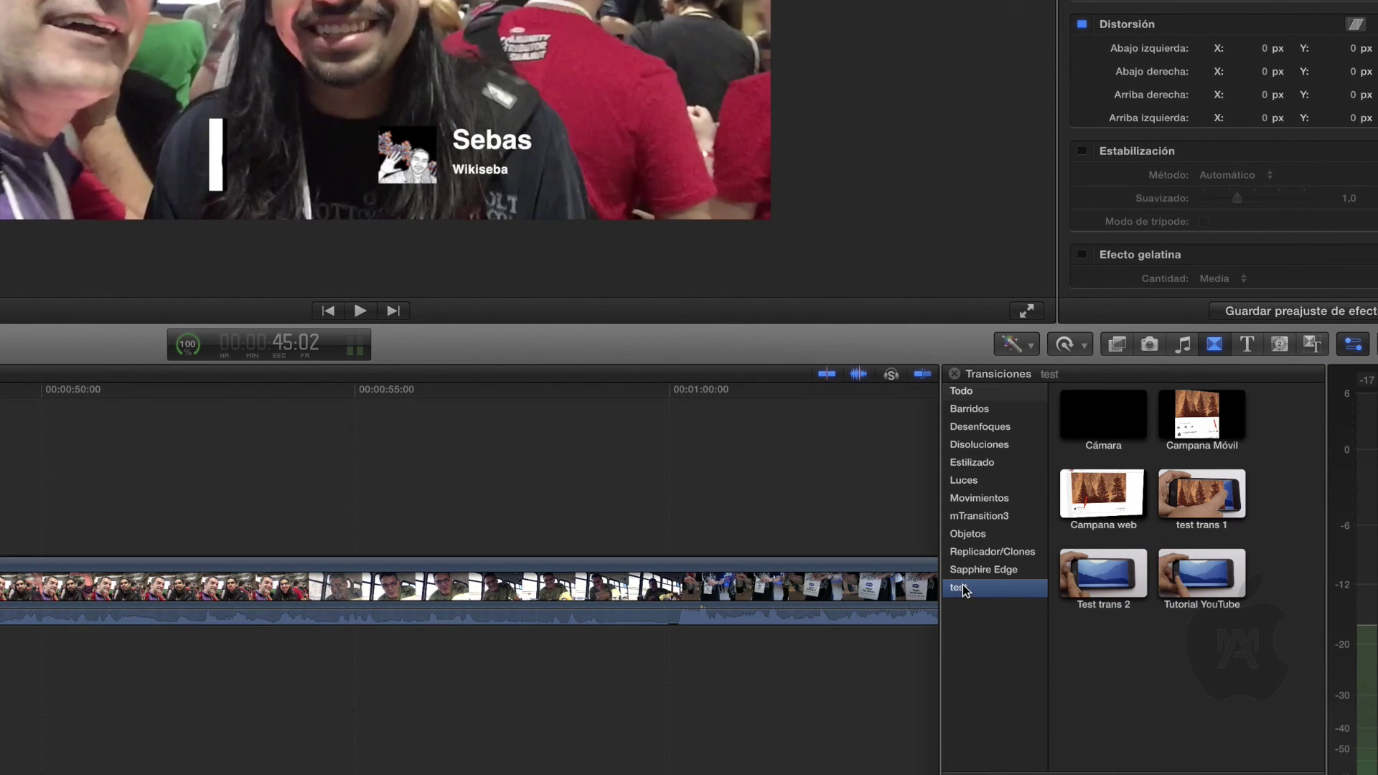
pyautogui.moveTo(1203, 574); pyautogui.dragTo(197, 671)
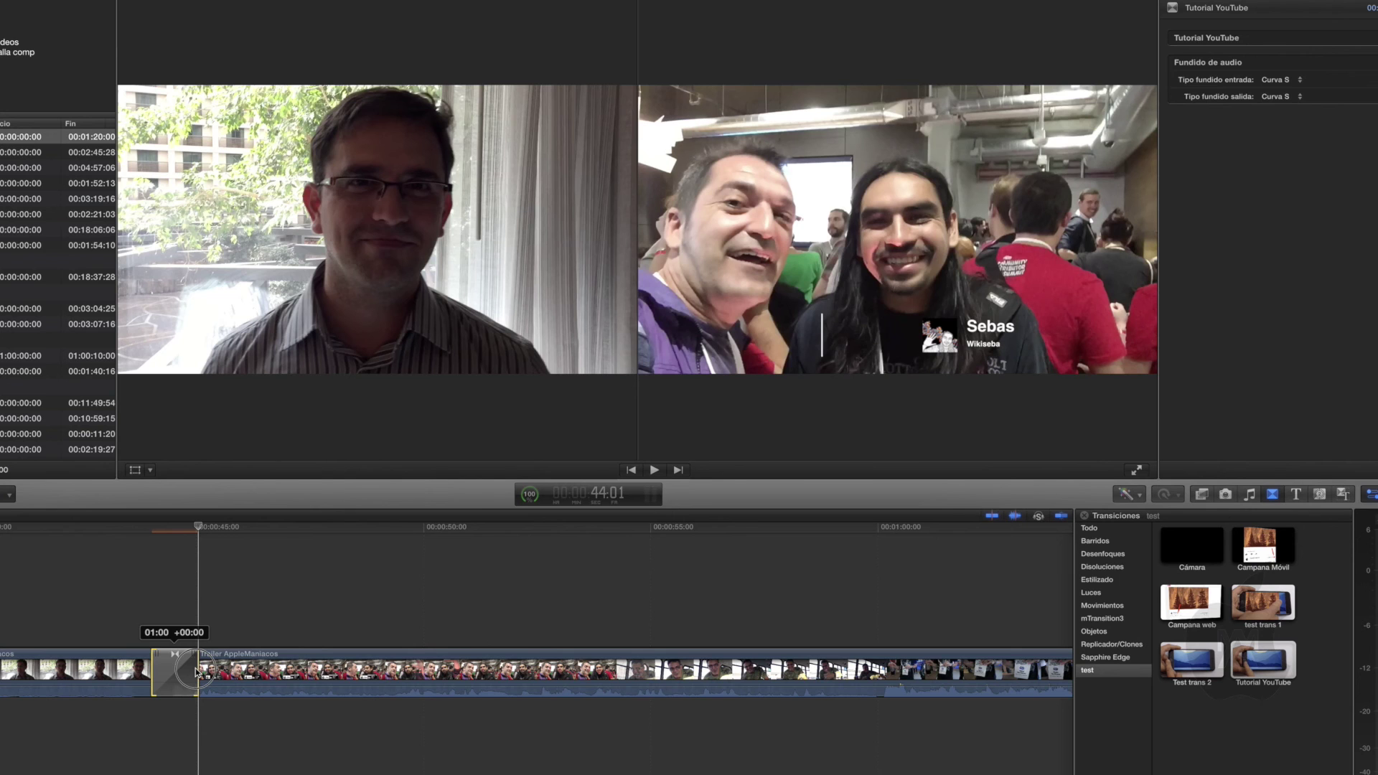
pyautogui.moveTo(197, 671); pyautogui.dragTo(233, 670)
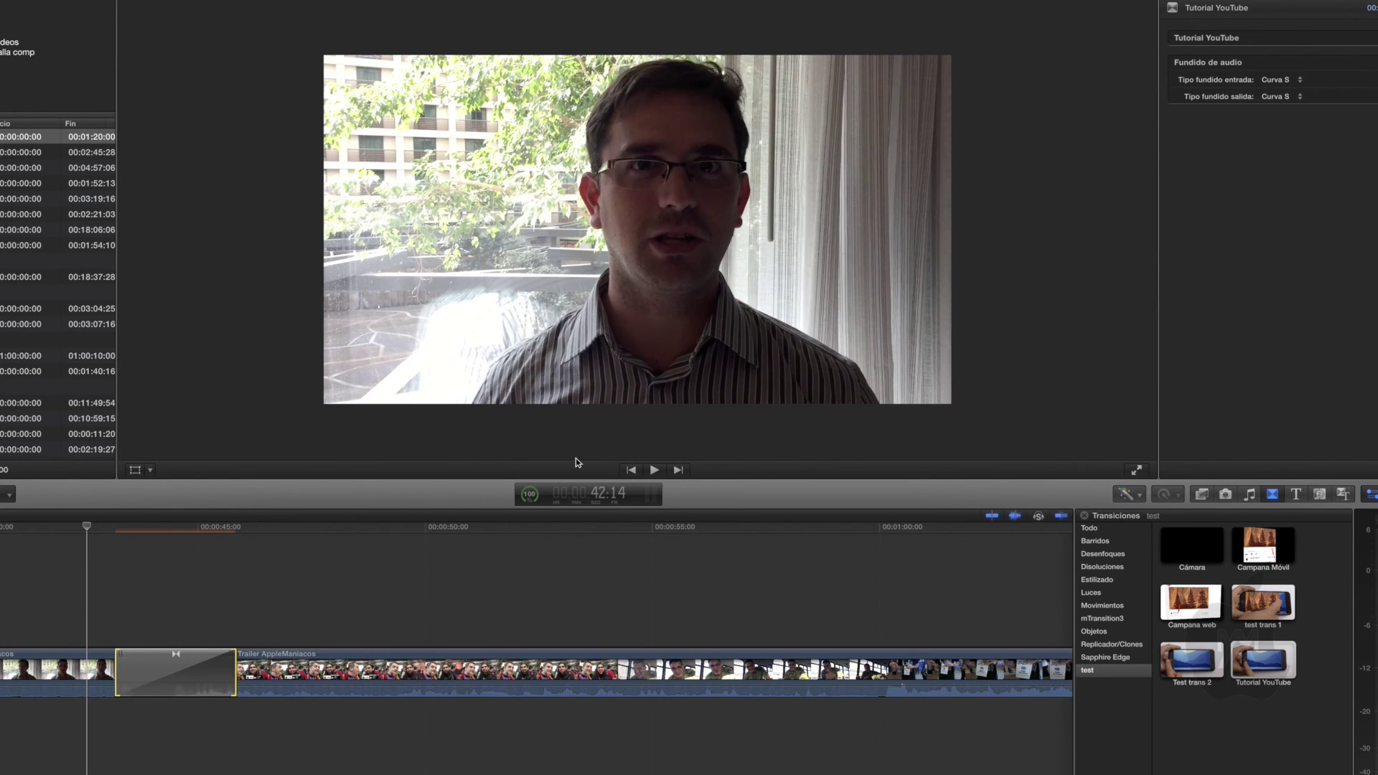
# Play the Tutorial YouTube transition across the cut, shorten it slightly, and play it again
pyautogui.click(659, 472)
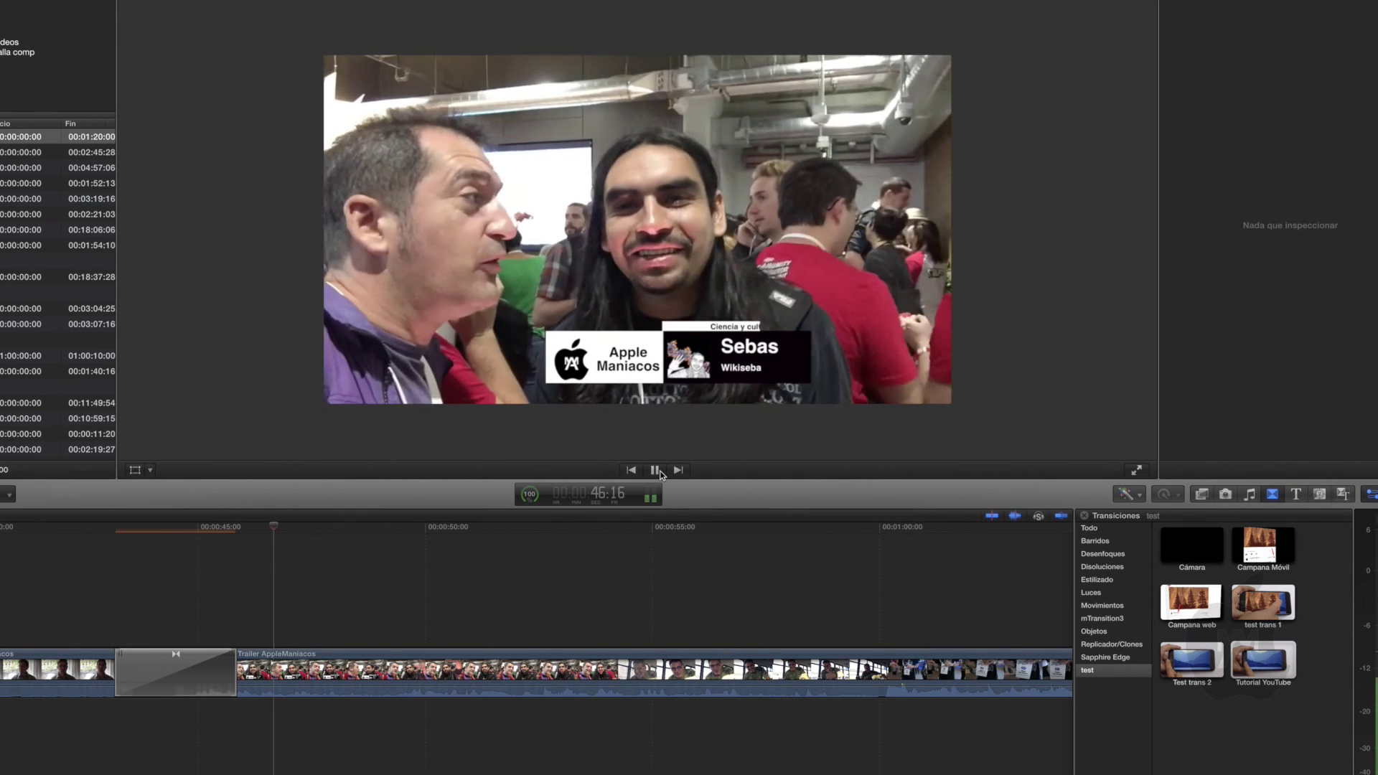
pyautogui.click(655, 470)
pyautogui.click(226, 671)
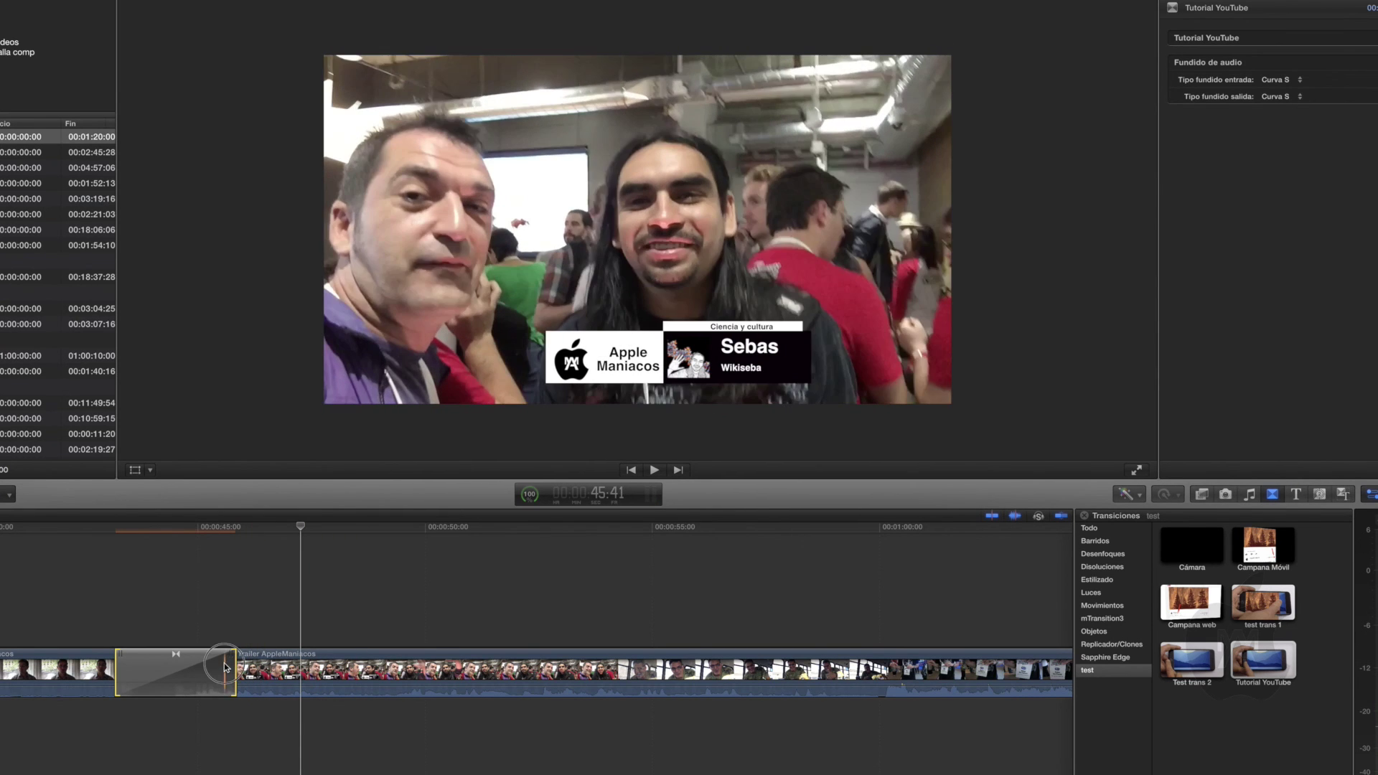
pyautogui.moveTo(239, 671); pyautogui.dragTo(217, 666)
pyautogui.click(654, 470)
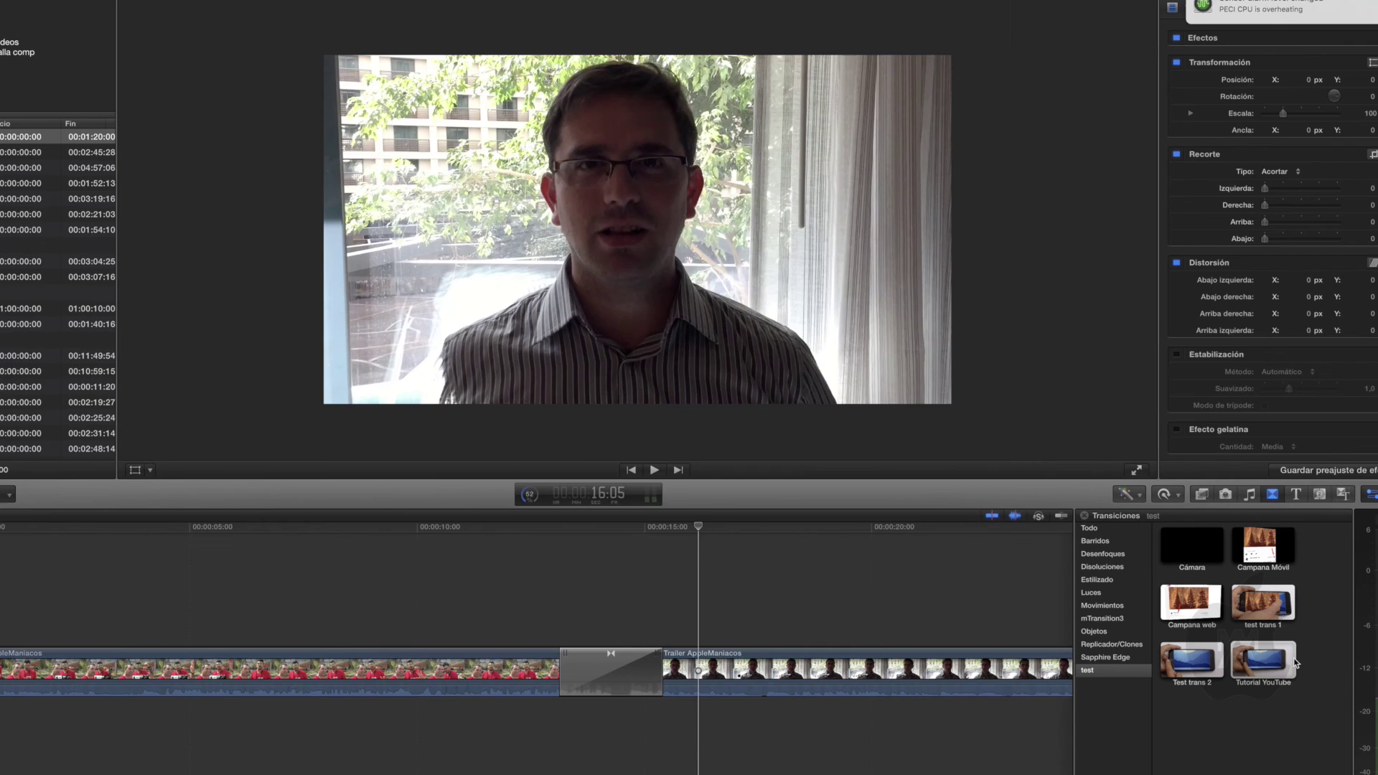
# Open the Tutorial YouTube transition from the test category in Motion for editing
pyautogui.click(1277, 661)
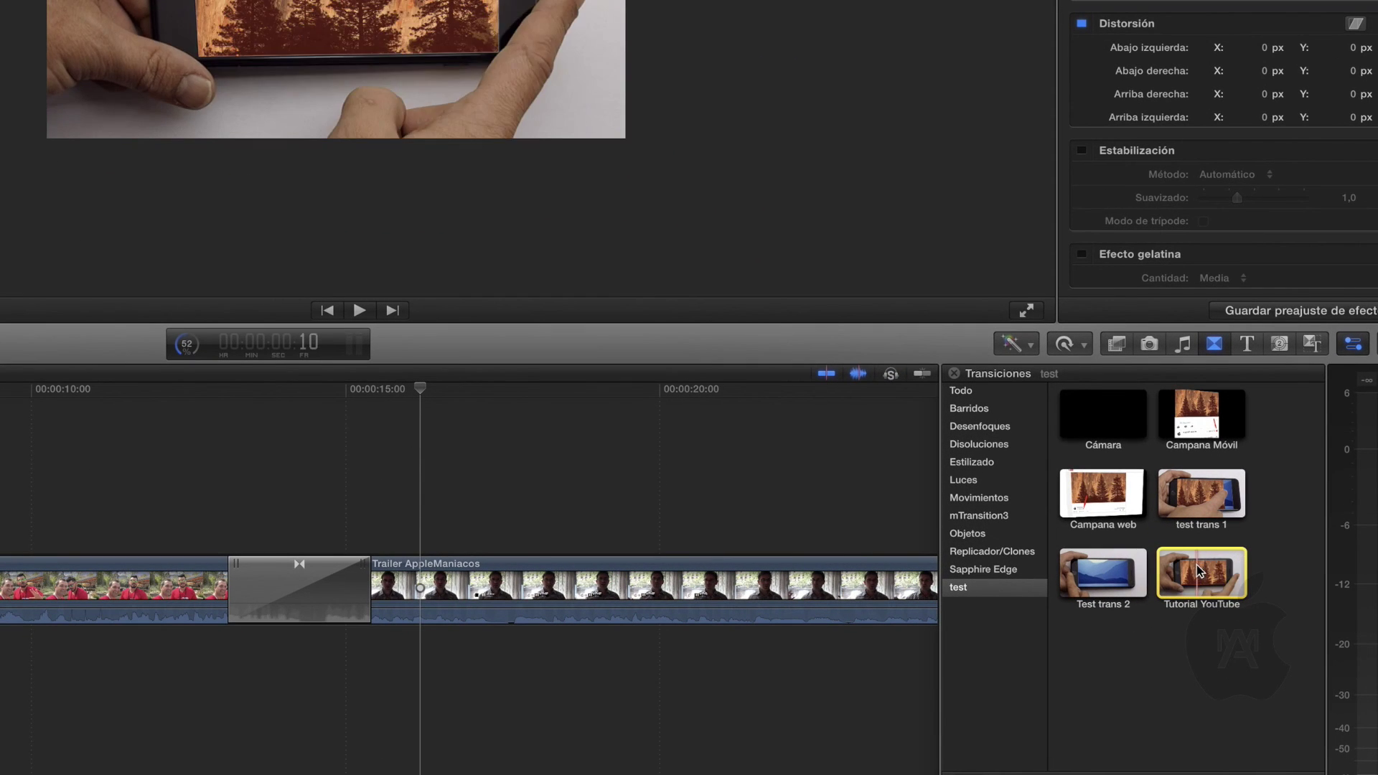
pyautogui.rightClick(1222, 585)
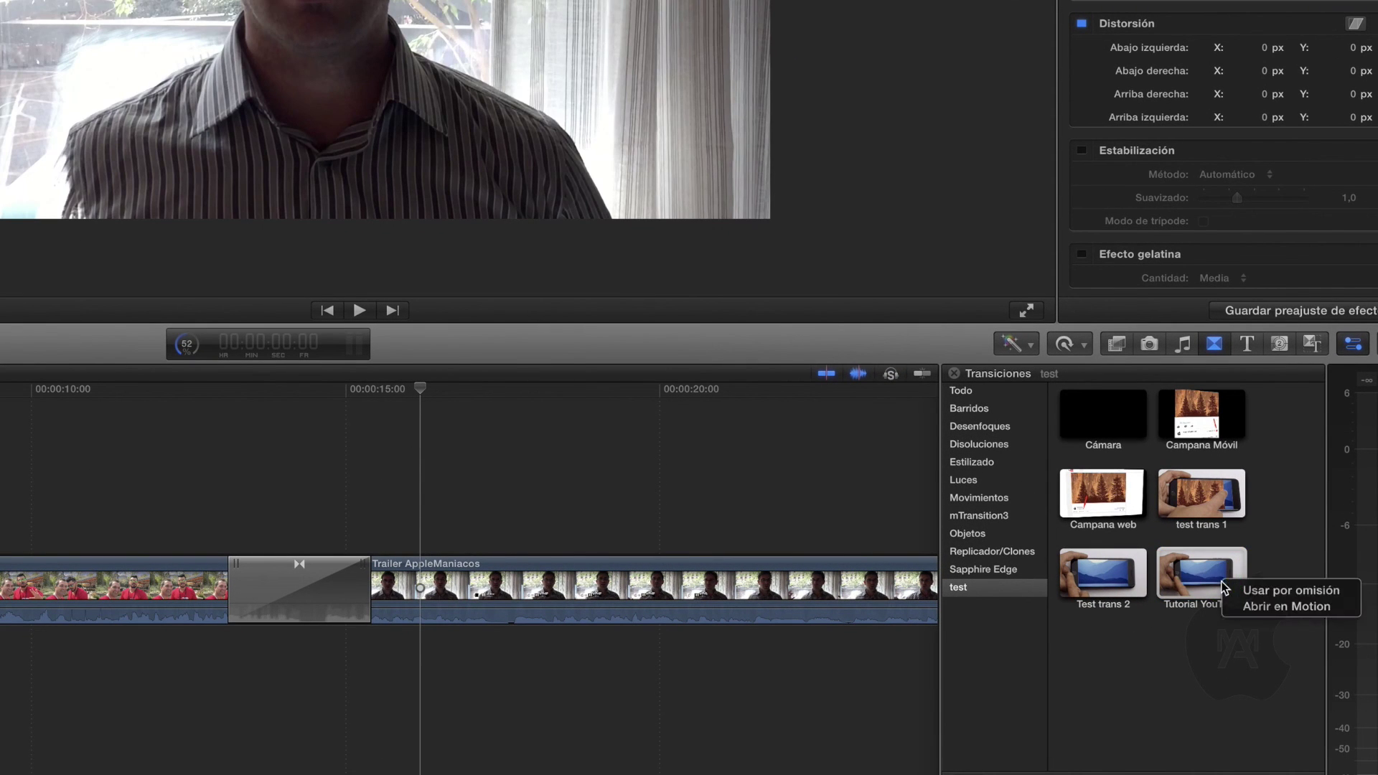
pyautogui.click(1177, 578)
pyautogui.click(1186, 574)
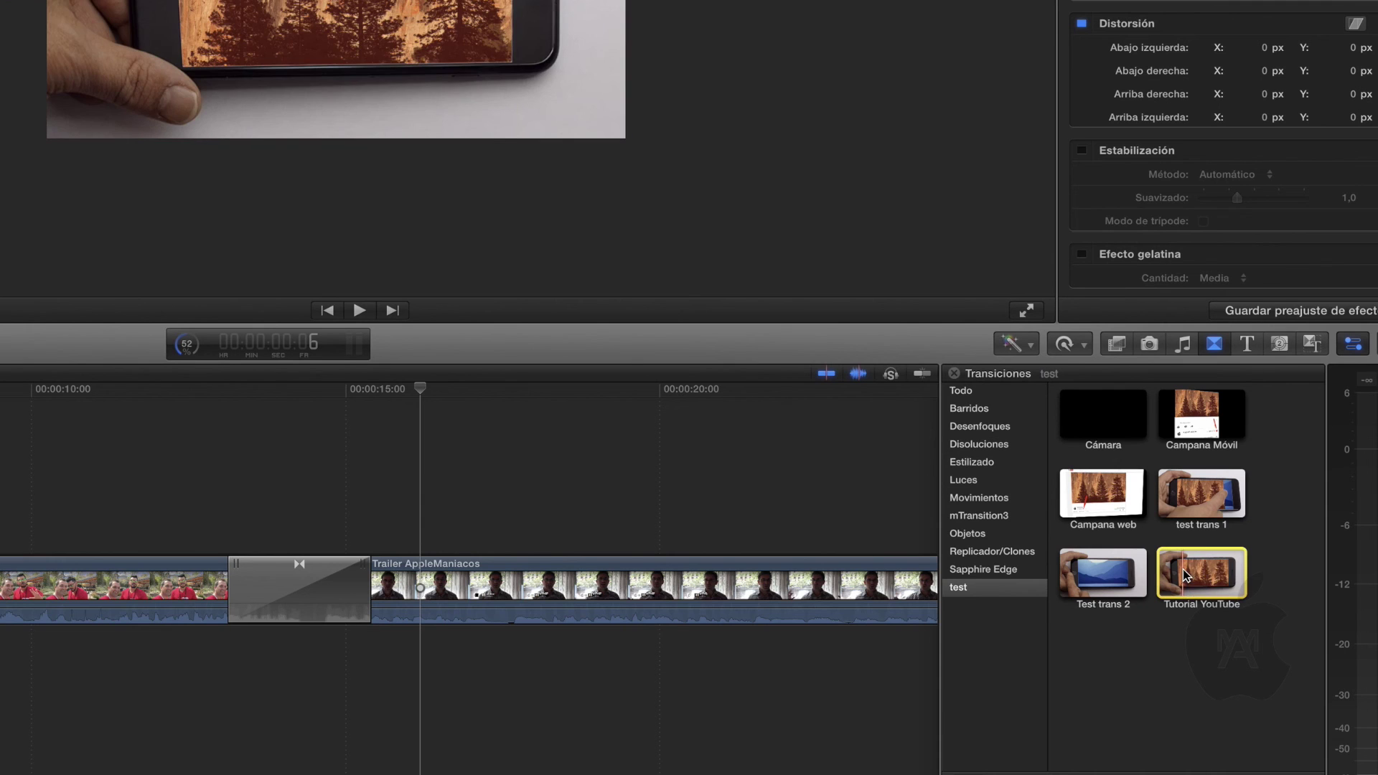
pyautogui.rightClick(1186, 574)
pyautogui.click(1222, 596)
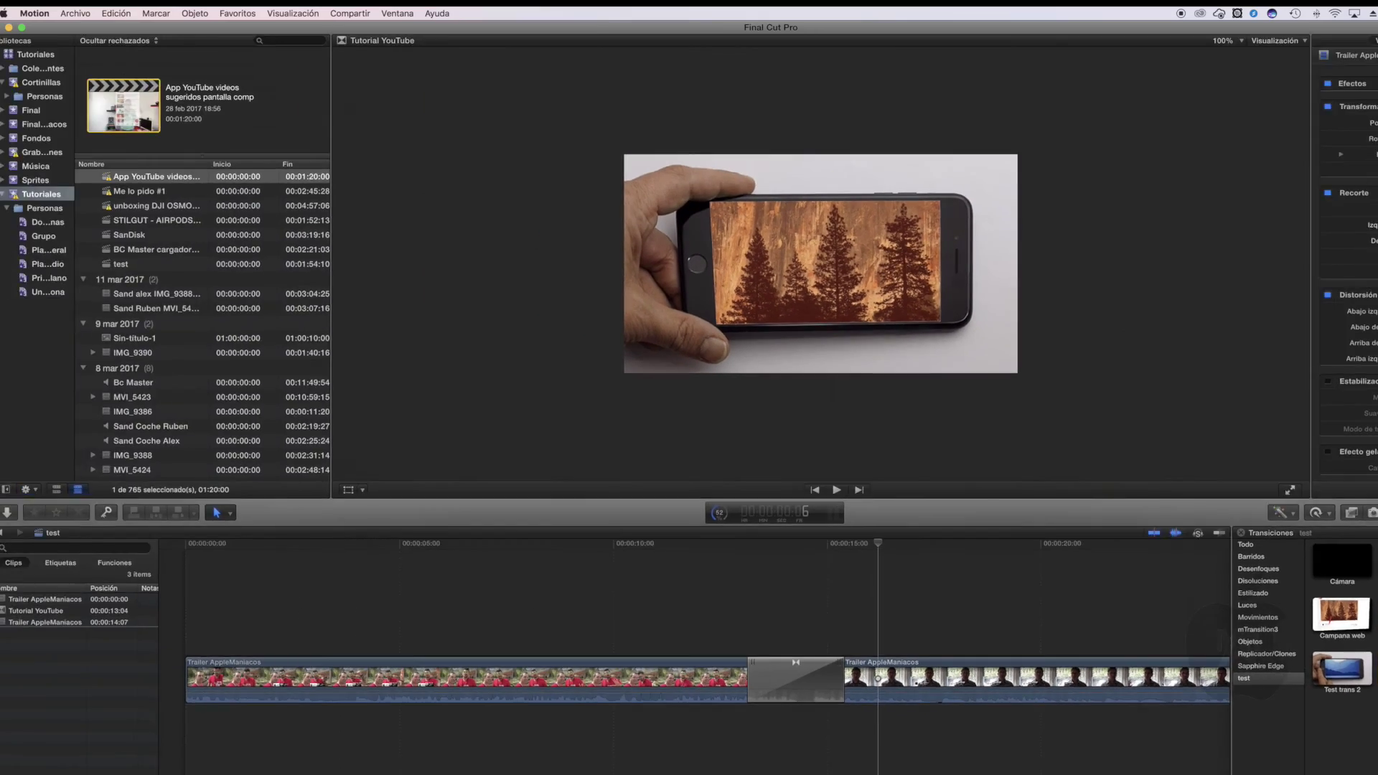
# Start saving the Tutorial YouTube project as a new transition template and show the available categories
pyautogui.click(75, 13)
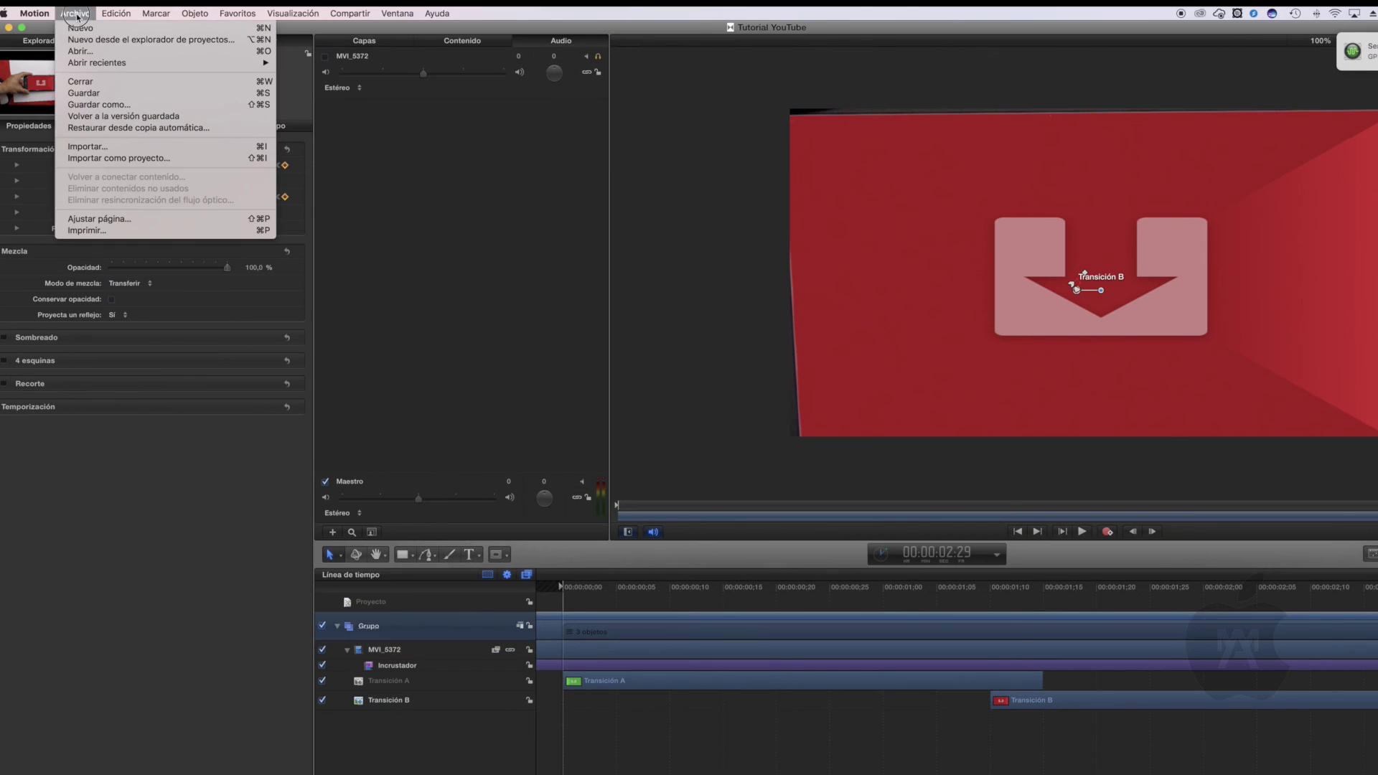
pyautogui.click(111, 104)
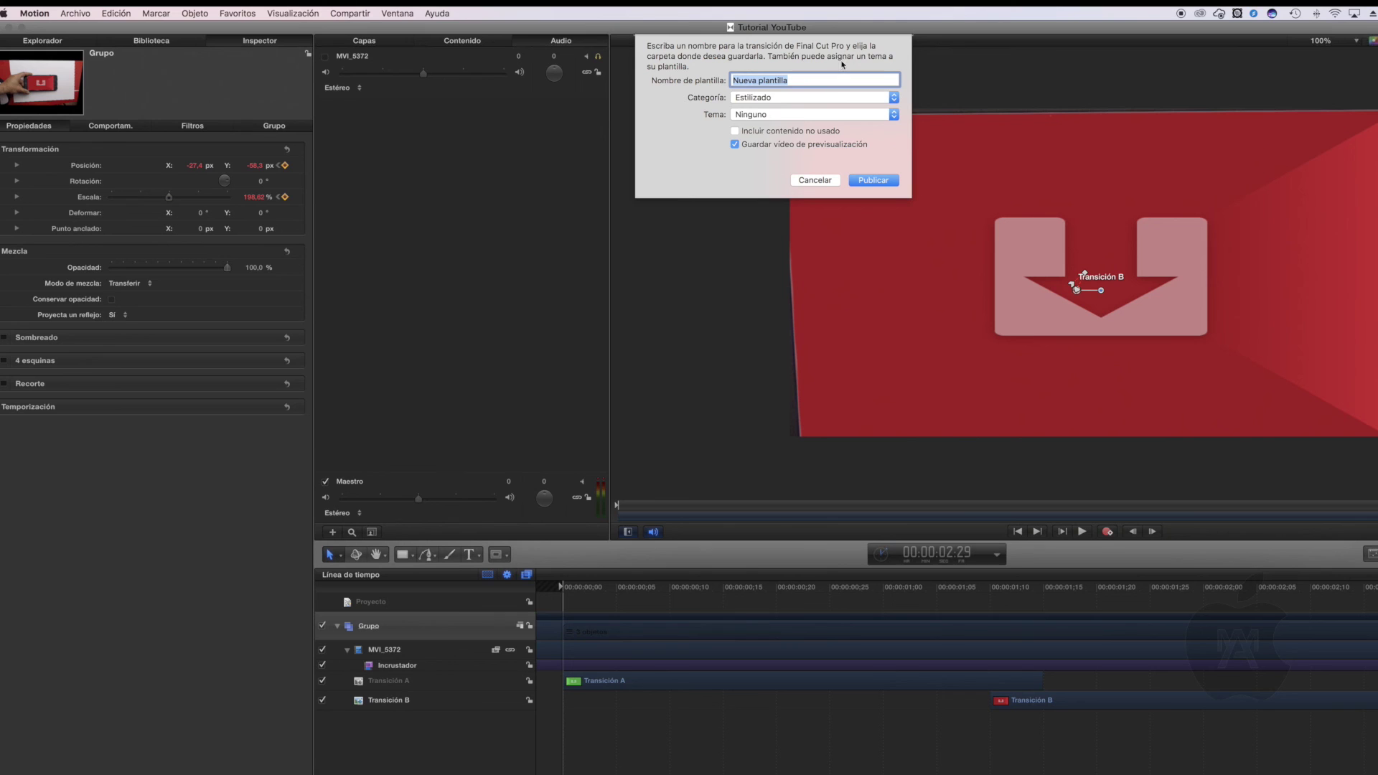
pyautogui.click(832, 99)
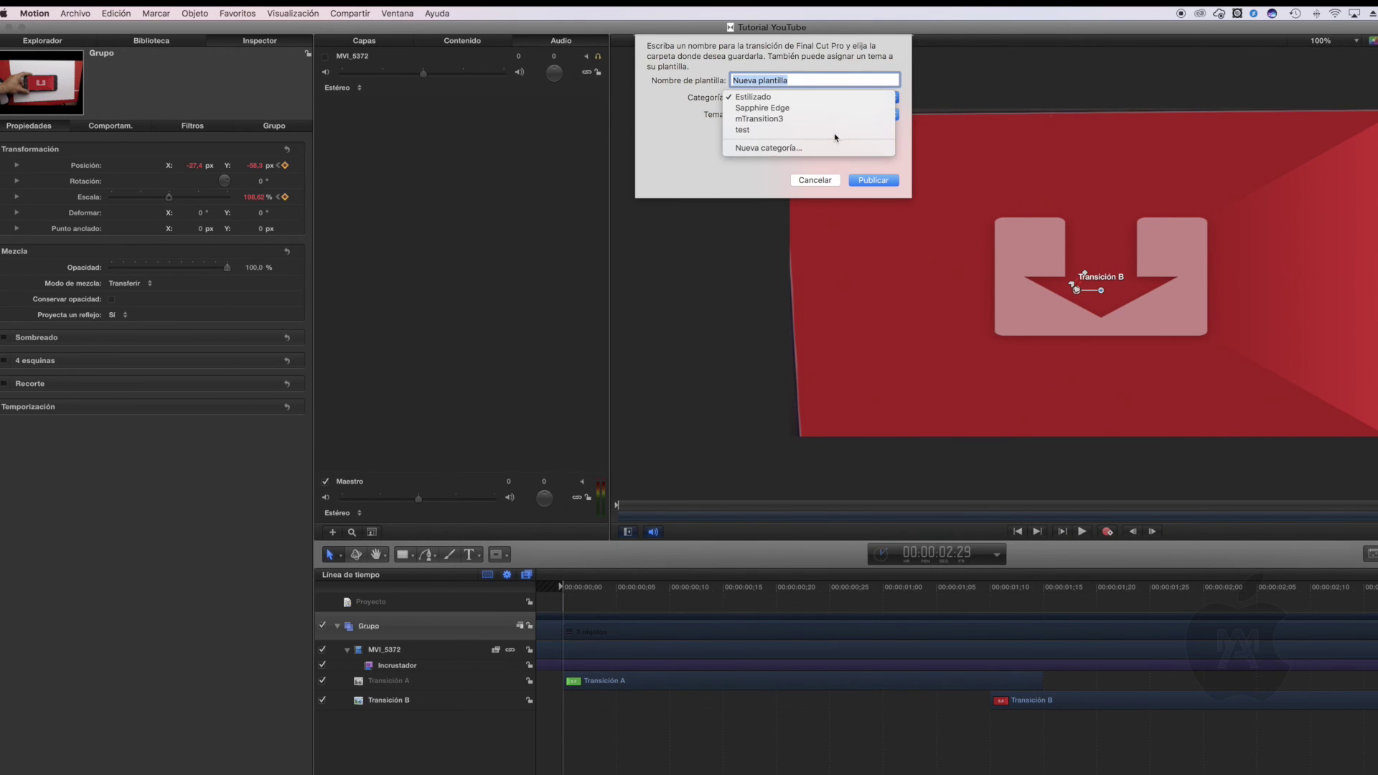